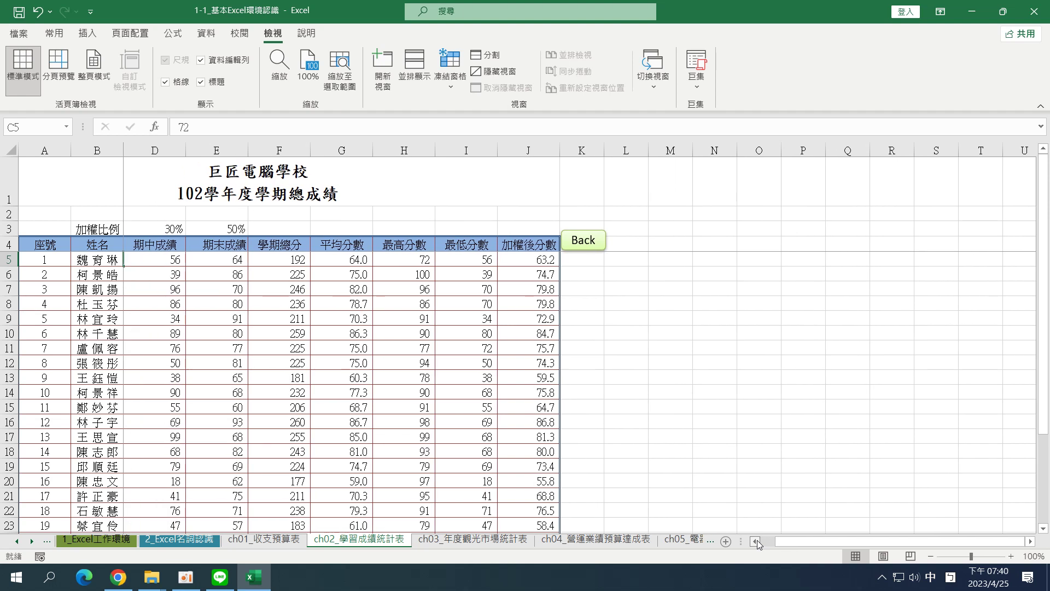
- Examine how the frozen header rows and first two columns stay in place across the semester grade table
click(756, 541)
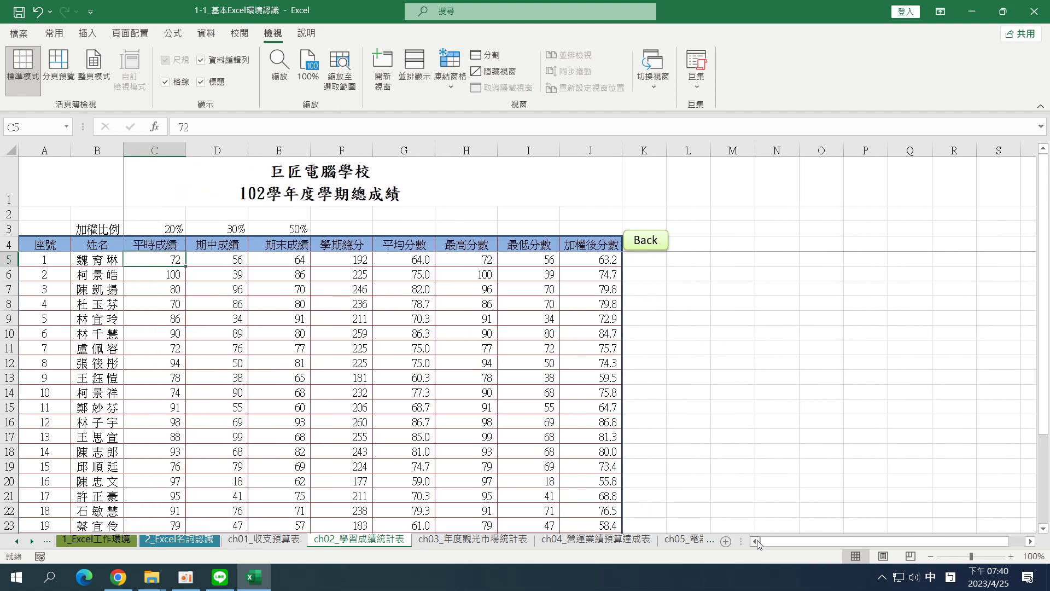
click(1030, 541)
click(1031, 541)
click(1031, 541)
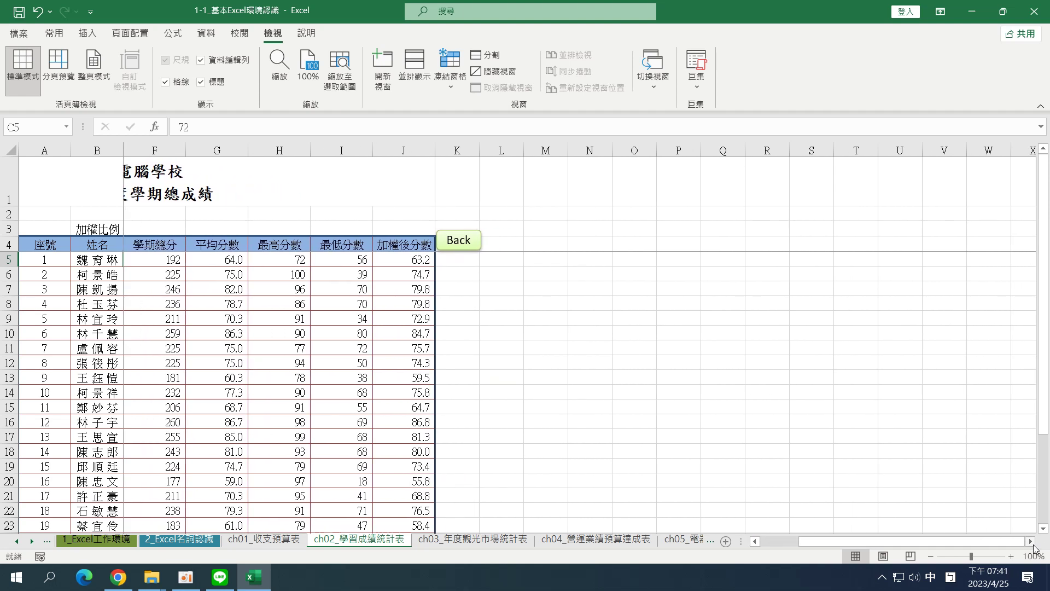
click(756, 541)
click(756, 541)
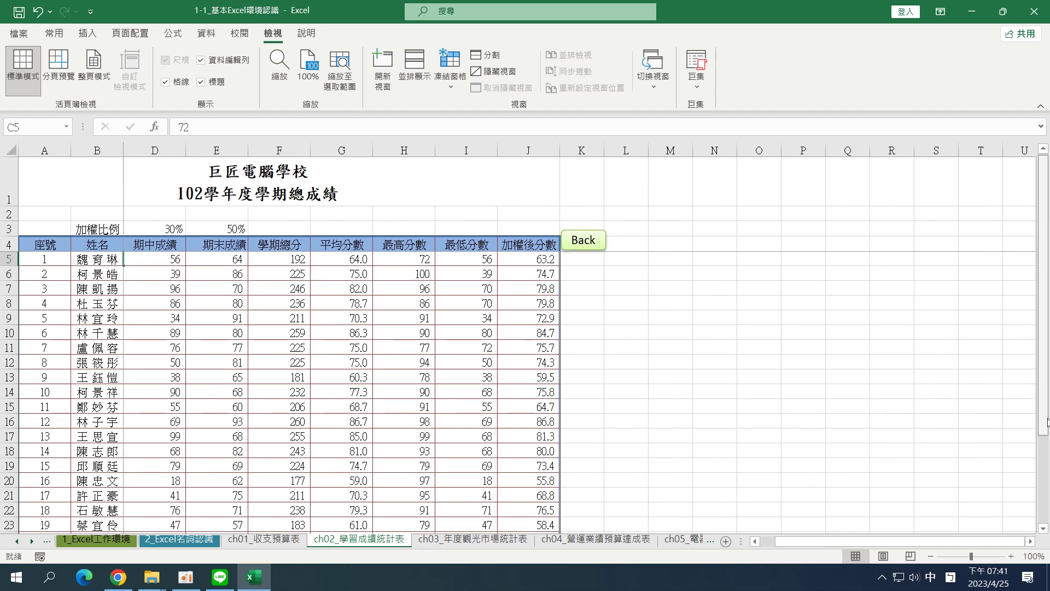
scroll(1048, 421, down, 3)
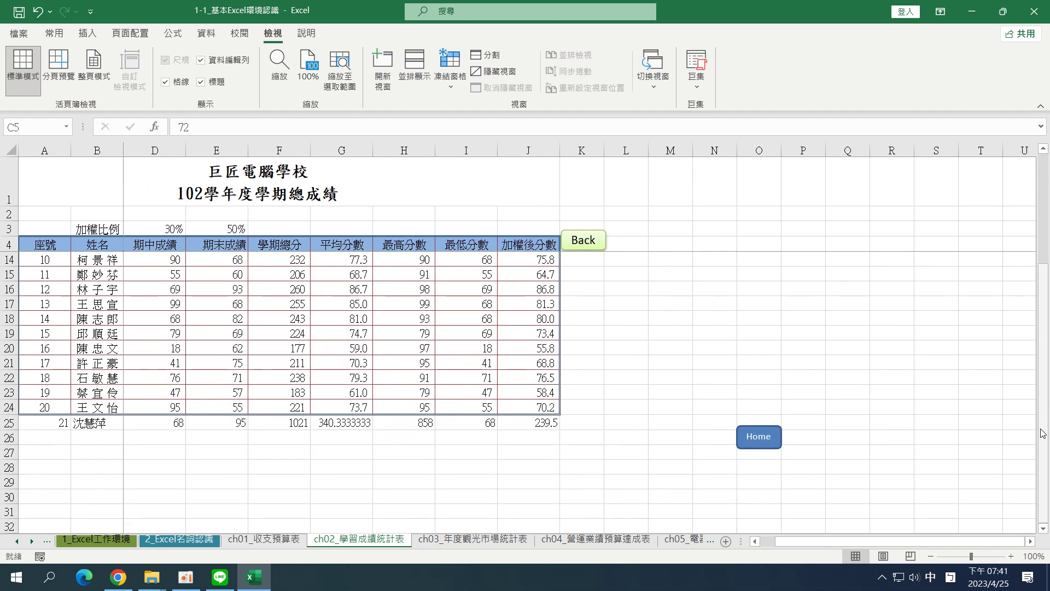
scroll(1043, 434, up, 3)
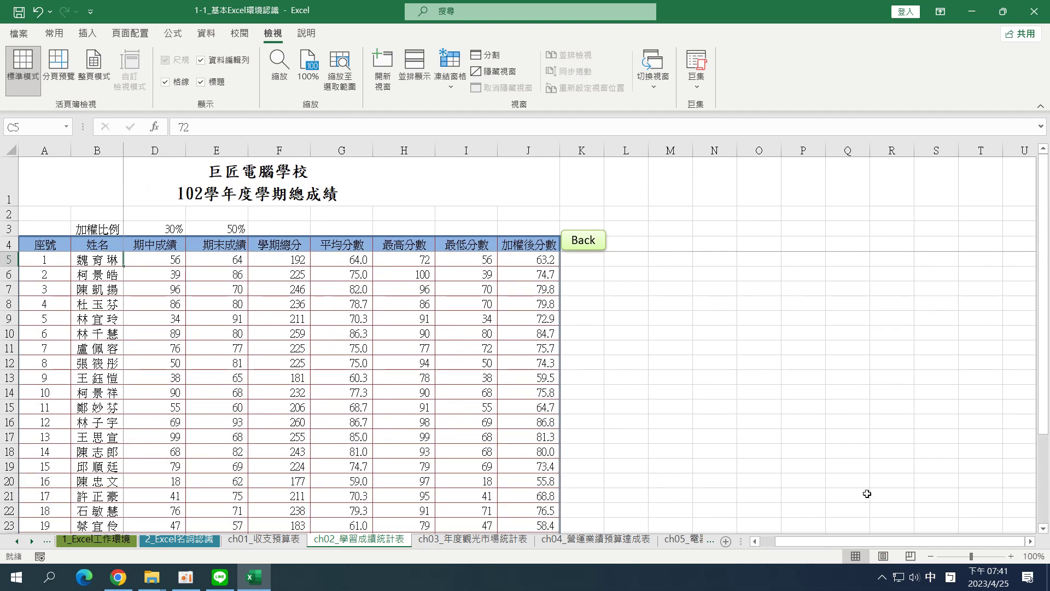
click(1030, 542)
click(1029, 542)
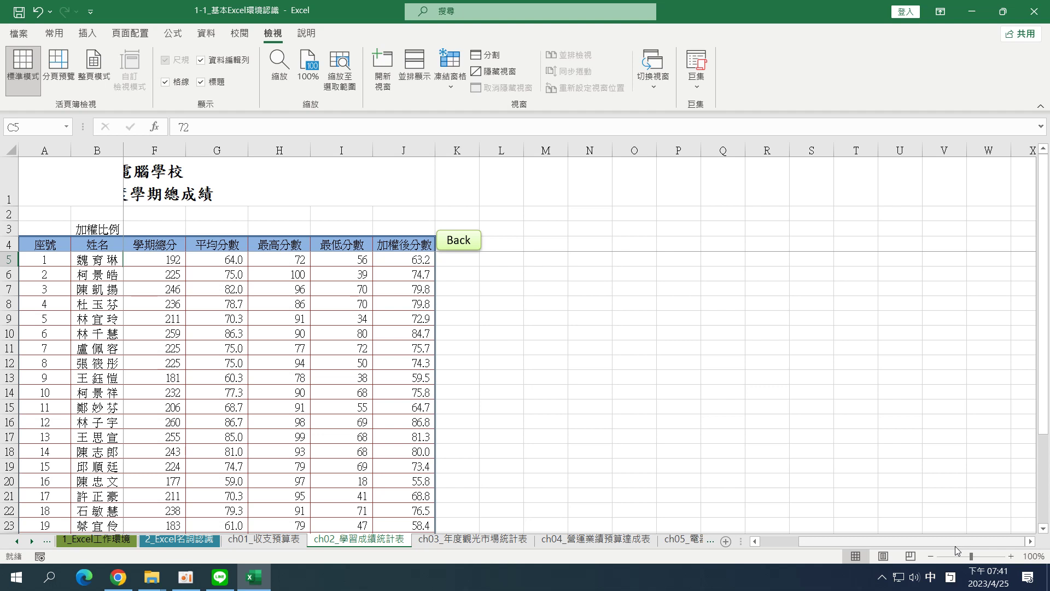
click(189, 579)
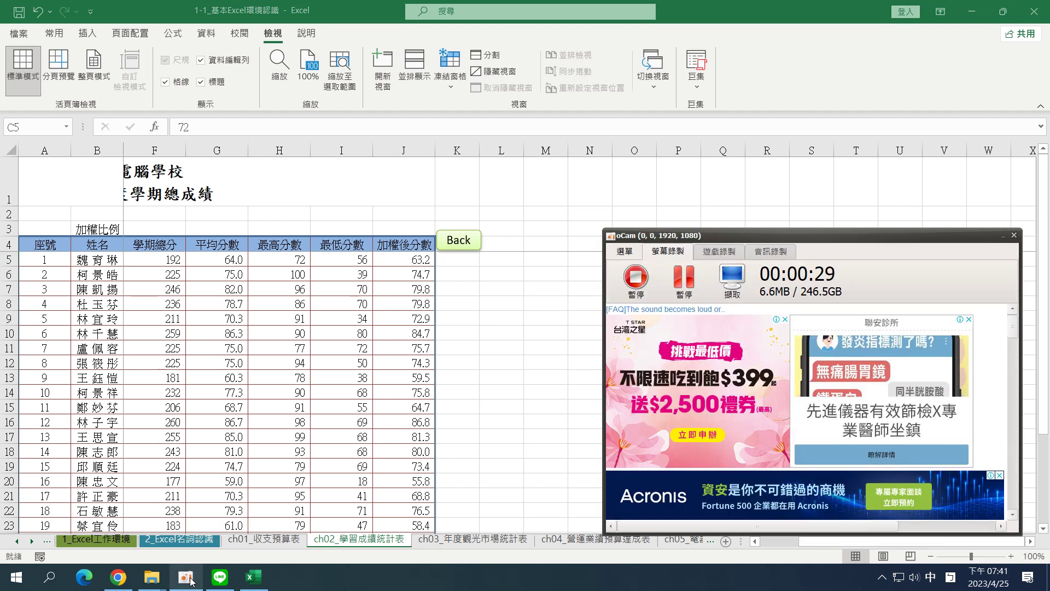
click(189, 579)
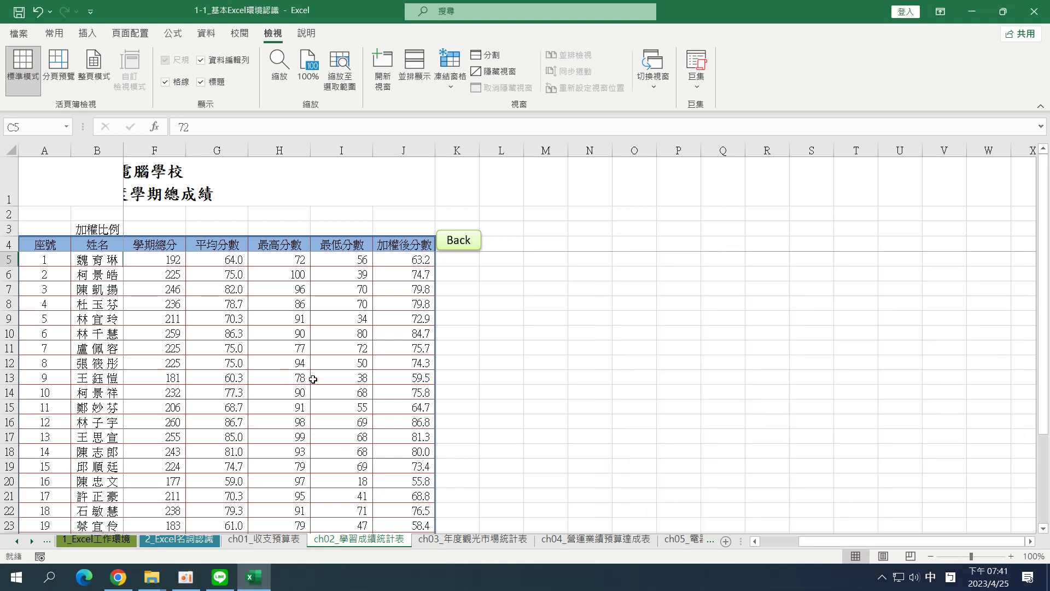
- Select the whole header row of the grade table, A4:J4, and release the selection
drag(812, 544, 762, 544)
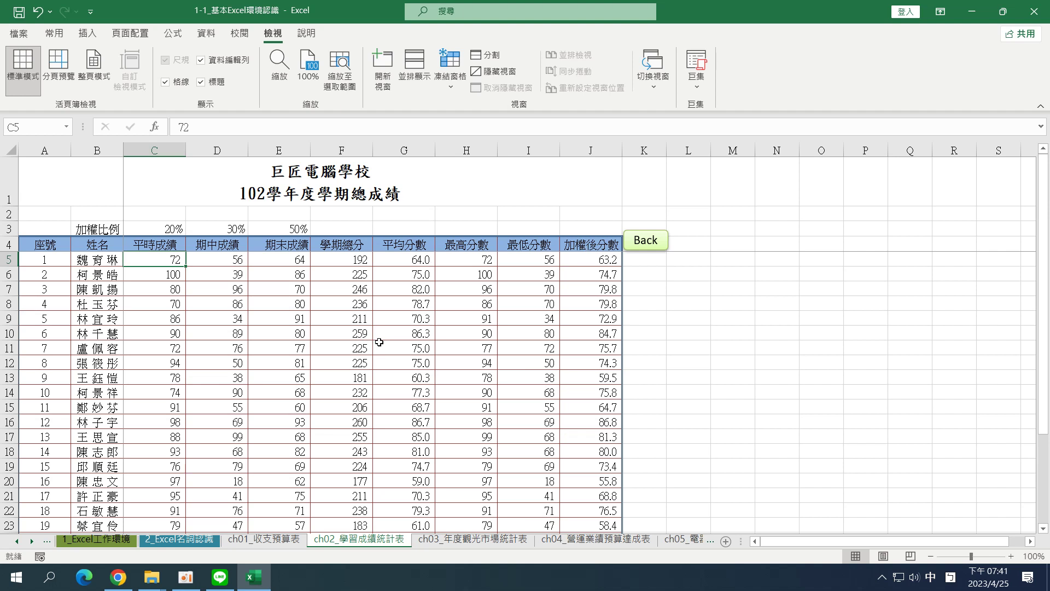
click(27, 241)
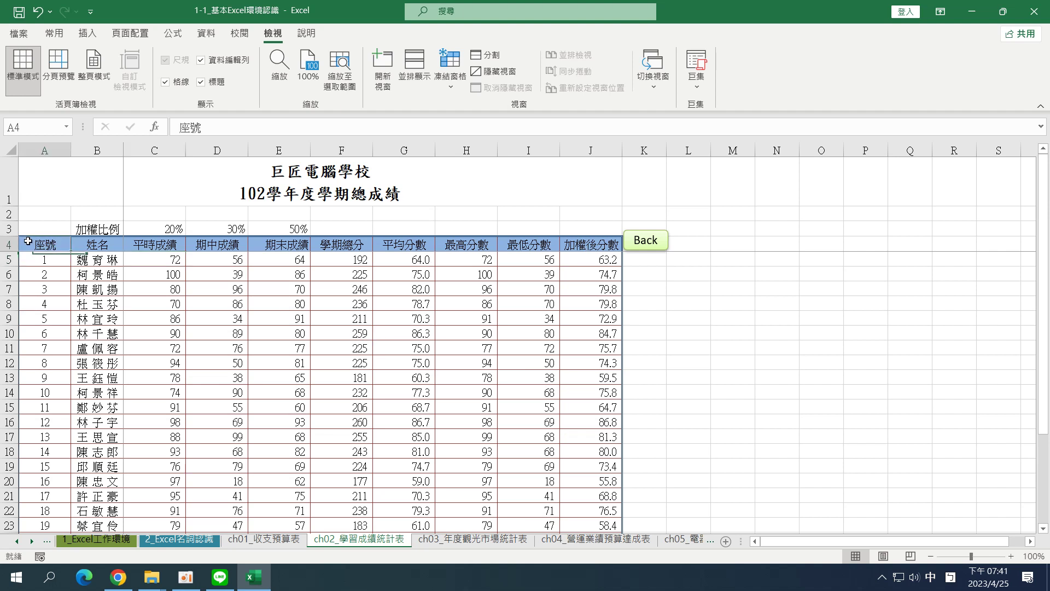
drag(28, 241, 607, 245)
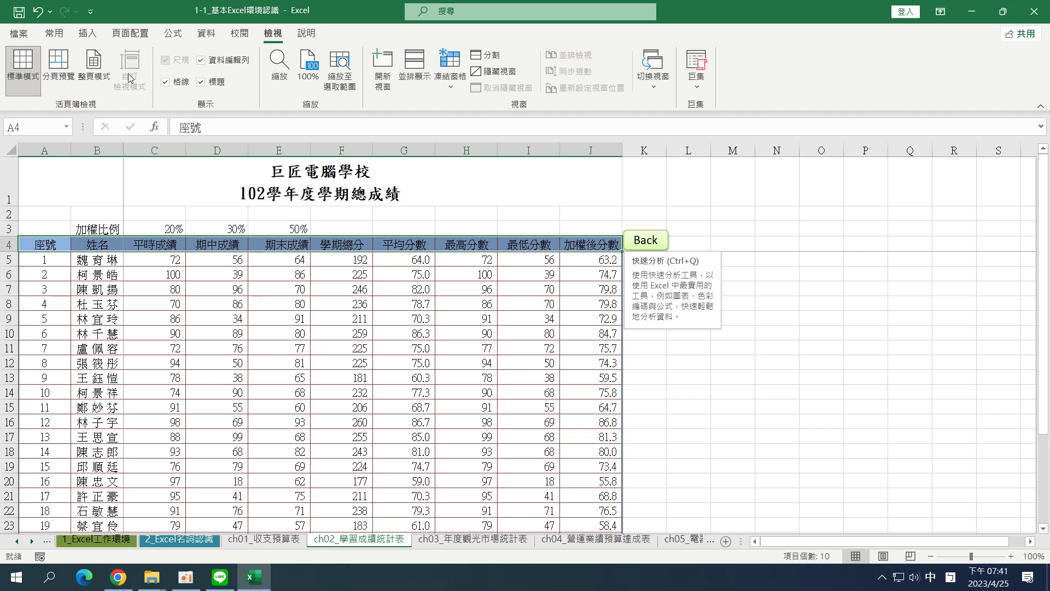
click(53, 34)
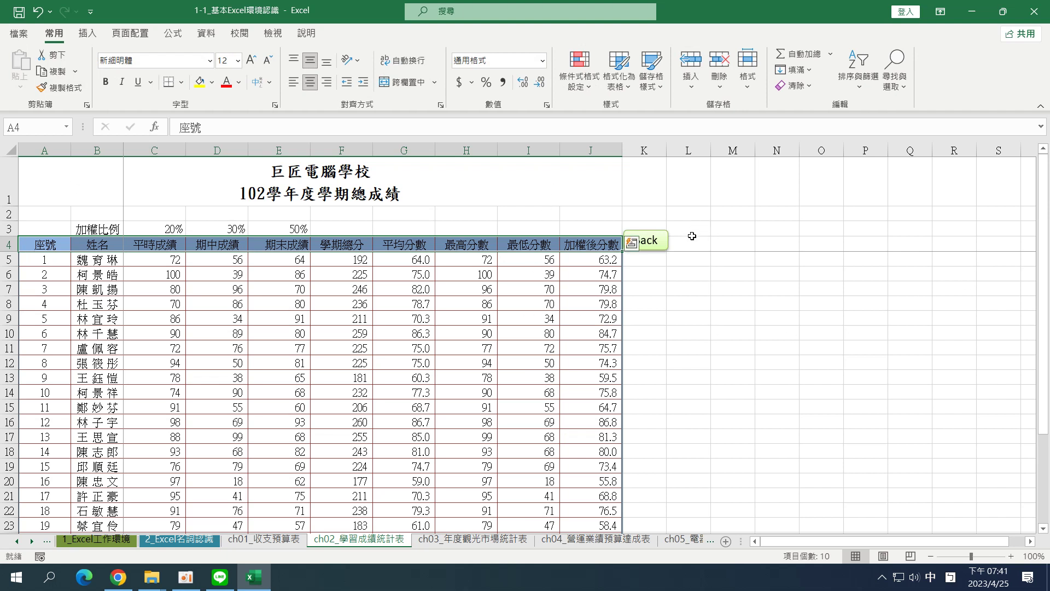
click(217, 318)
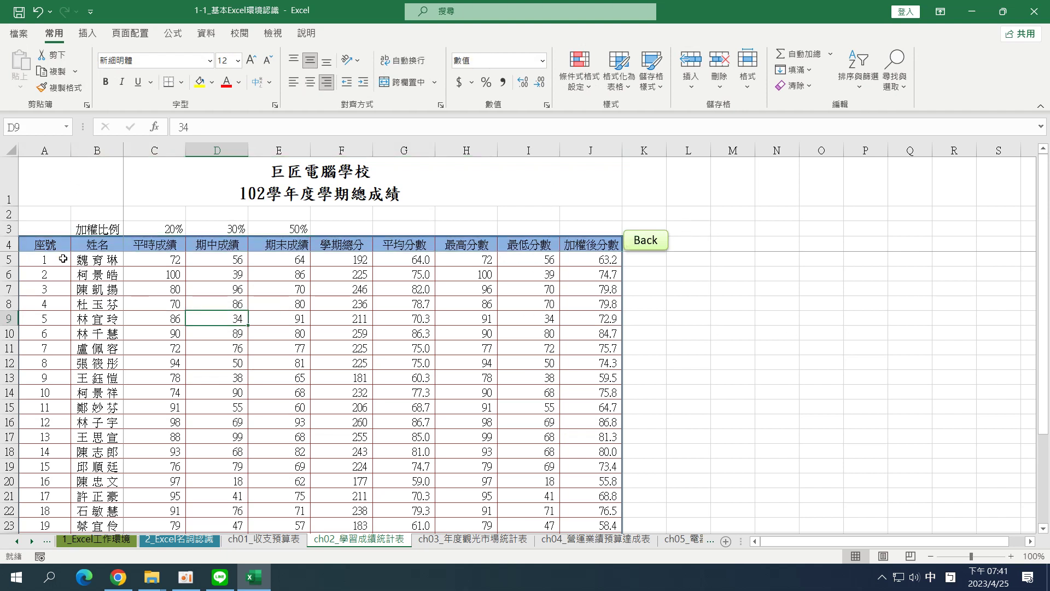
- Practise selecting the three score header cells C4:E4, clearing the selection after each attempt
click(38, 245)
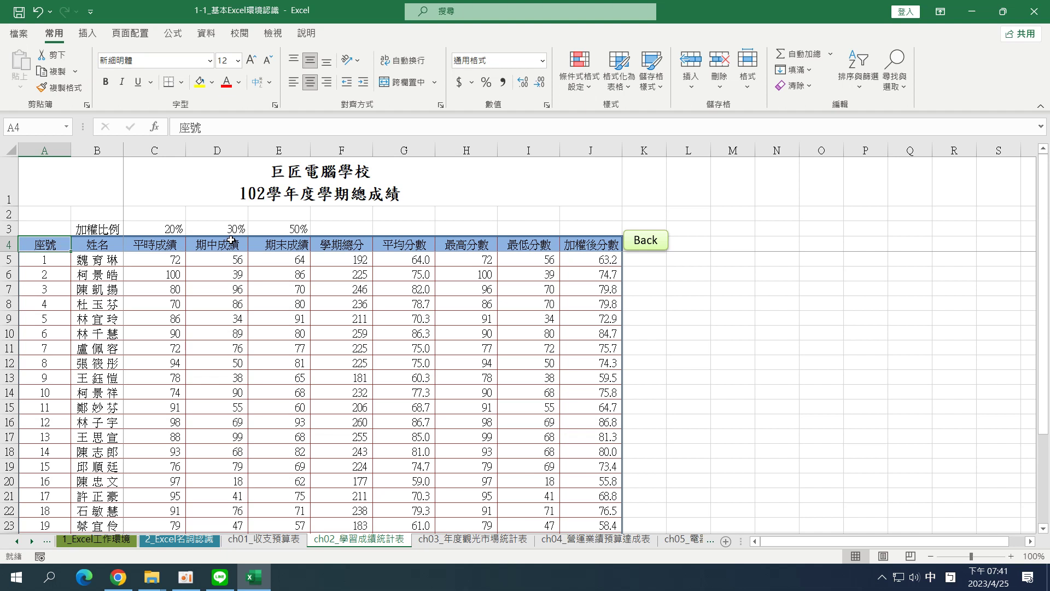
key(shift)
click(137, 245)
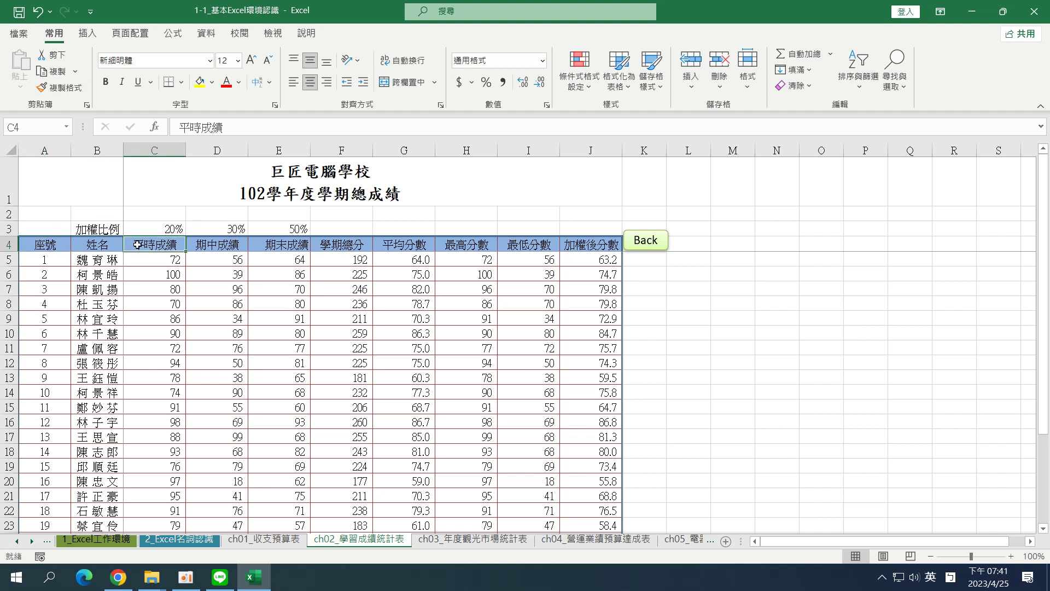
drag(138, 245, 283, 246)
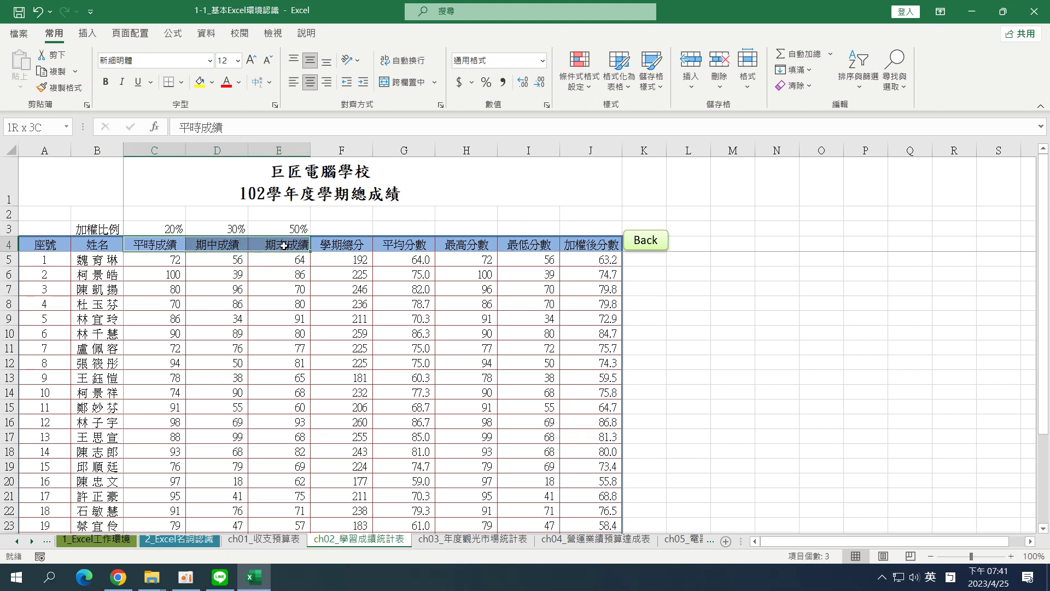
click(164, 264)
drag(159, 244, 260, 248)
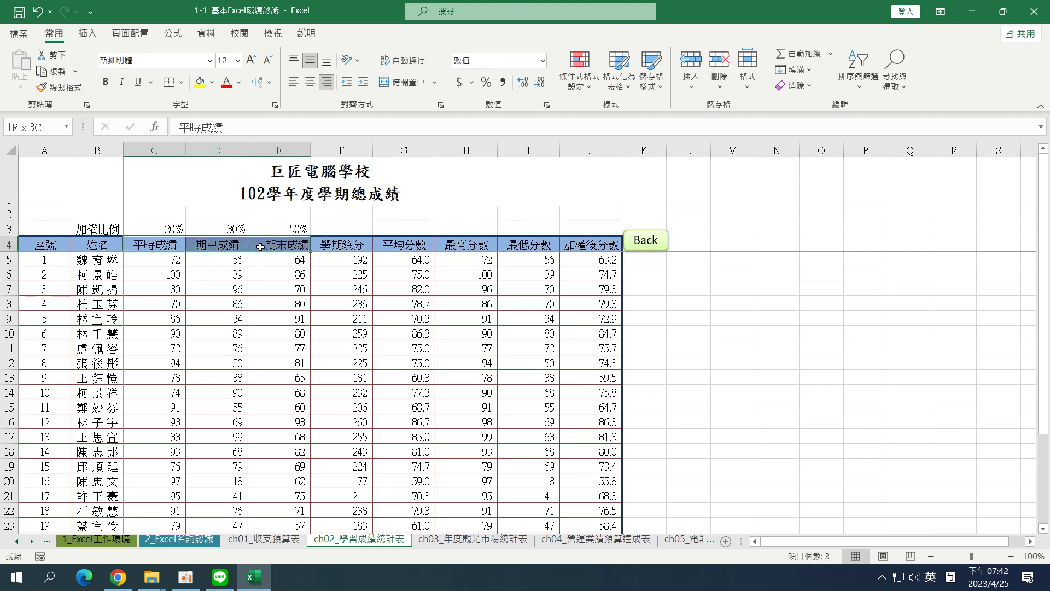
click(235, 275)
- Select C4:E4, extend the selection down to row 16, shrink it to row 14, and release it
click(143, 245)
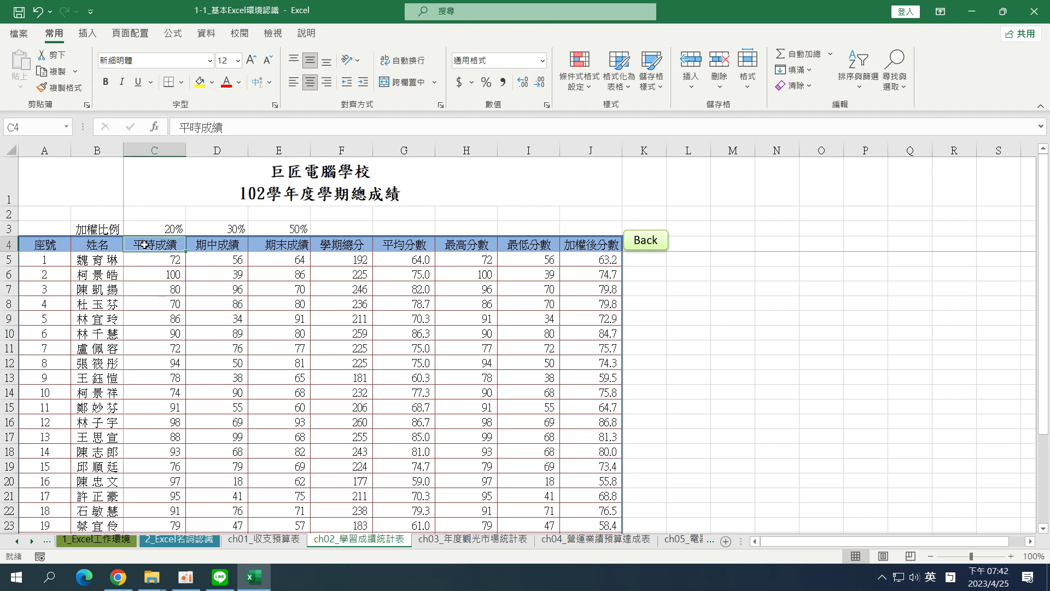
drag(144, 244, 279, 245)
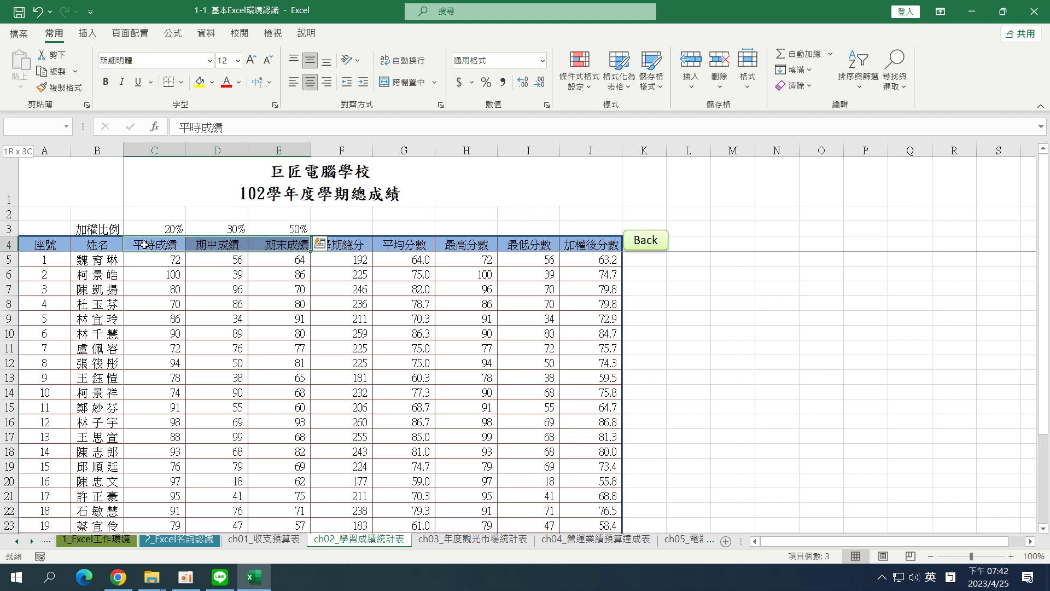
drag(279, 245, 279, 244)
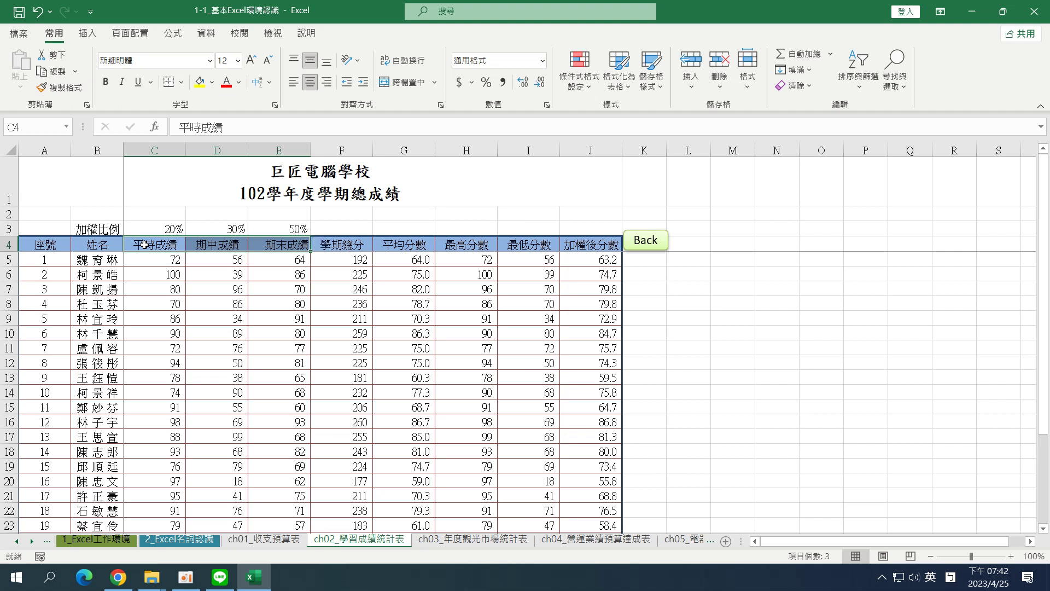
key(shift+Down)
key(shift+Down)
key(shift+Down)
key(shift+Down)
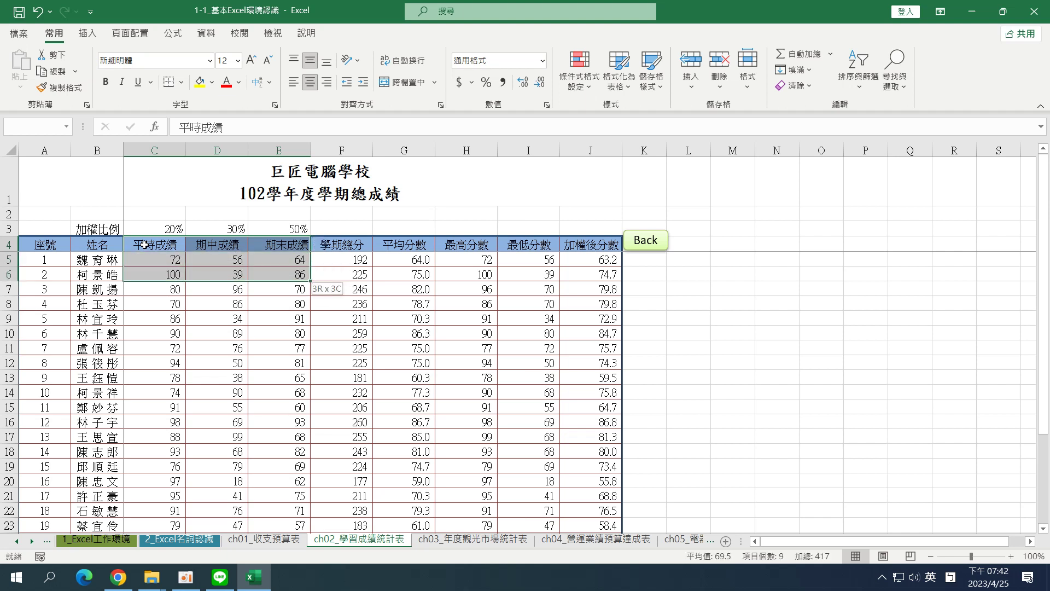
key(shift+Down)
key(shift+Down)
key(shift+Down)
key(shift+Down)
key(shift+Down)
key(shift+Down)
key(shift+Down)
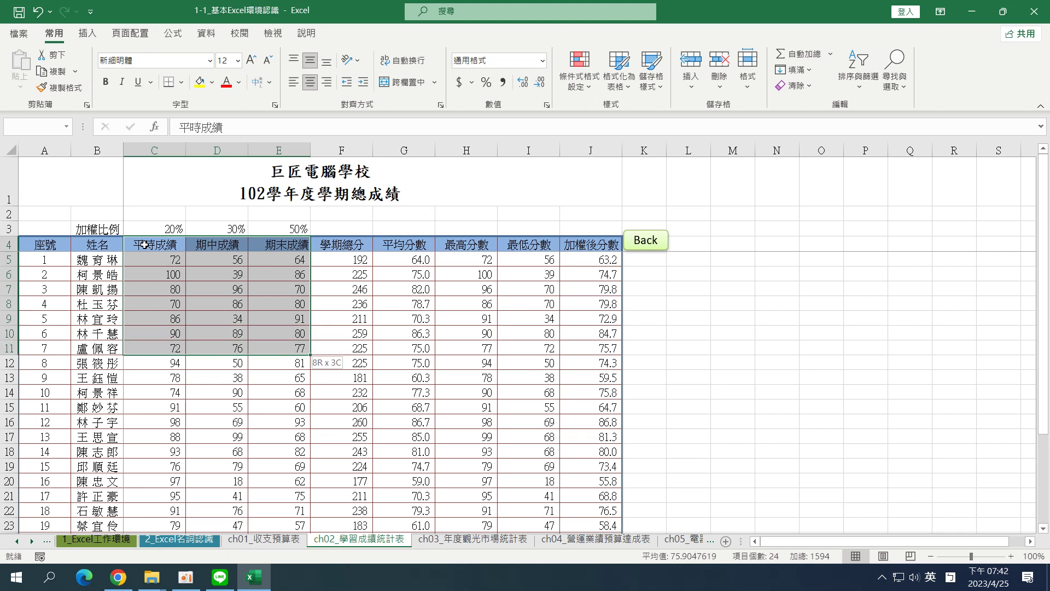
key(shift+Down)
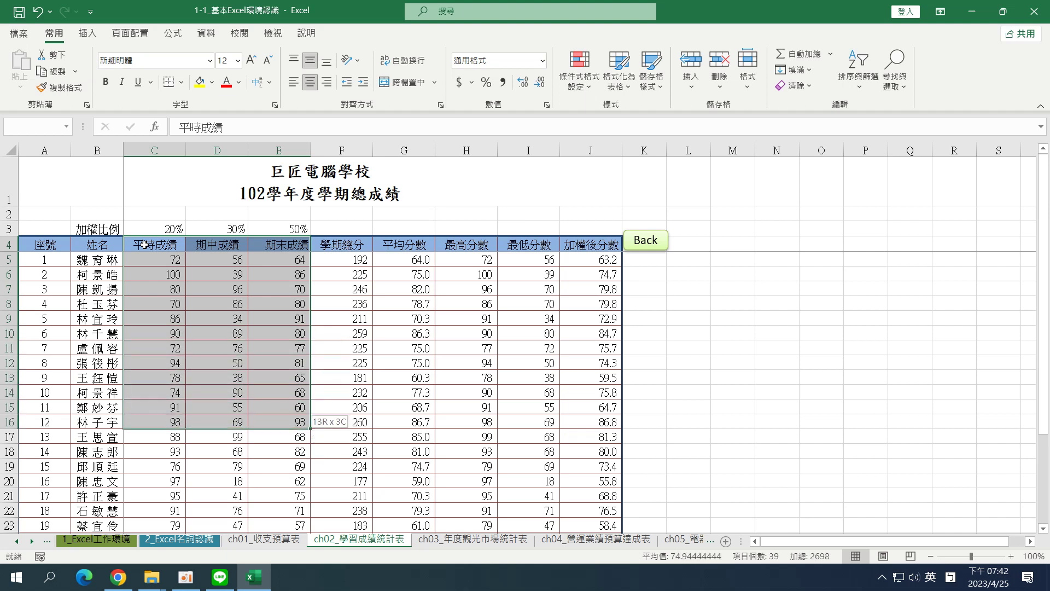
key(shift+Up)
key(shift+Up)
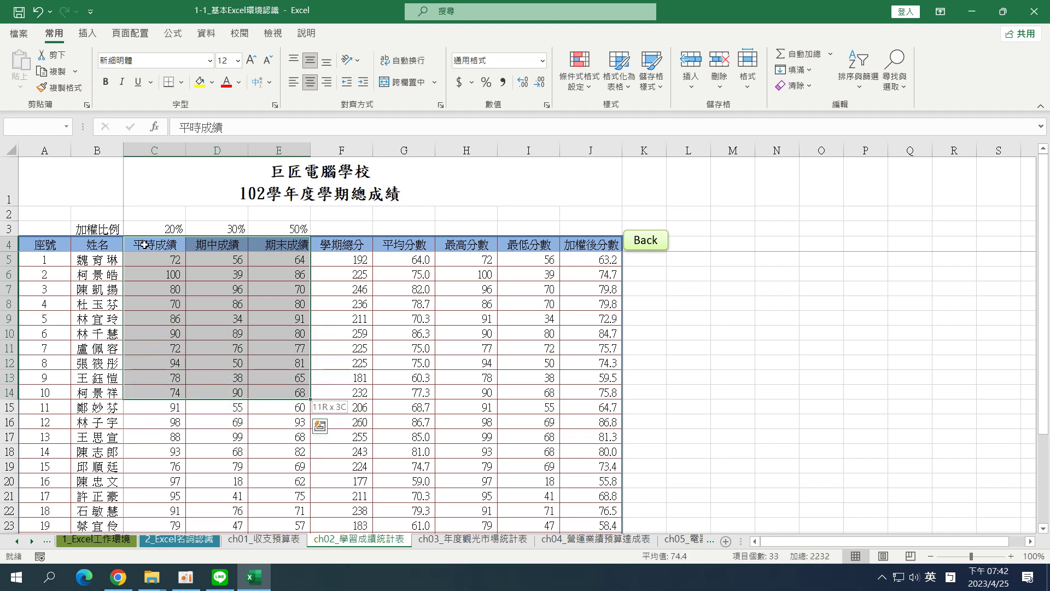
click(199, 319)
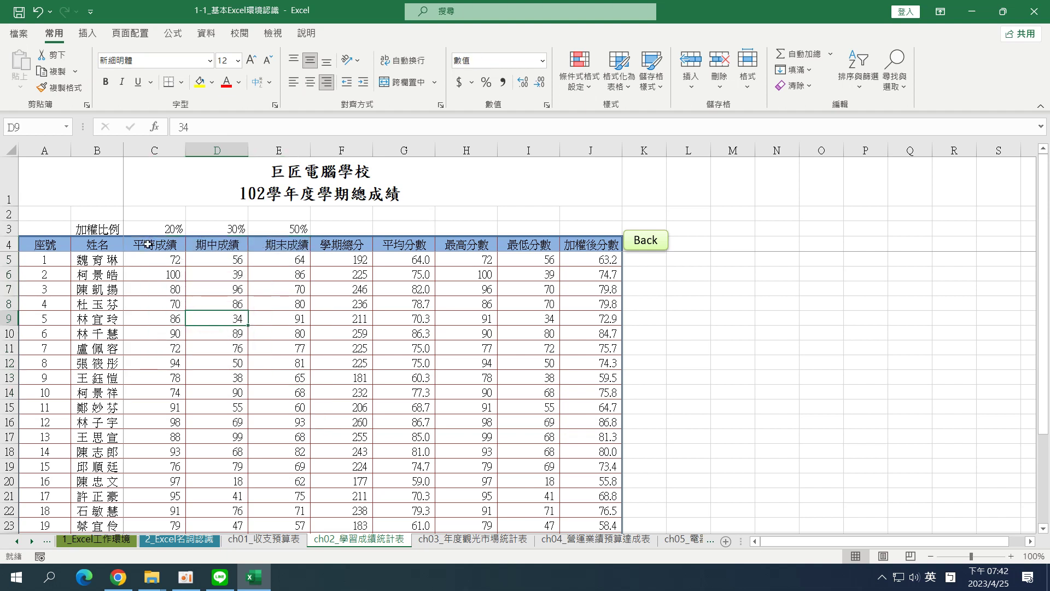
- Select the three score headers C4:E4 and fill them with orange
click(144, 250)
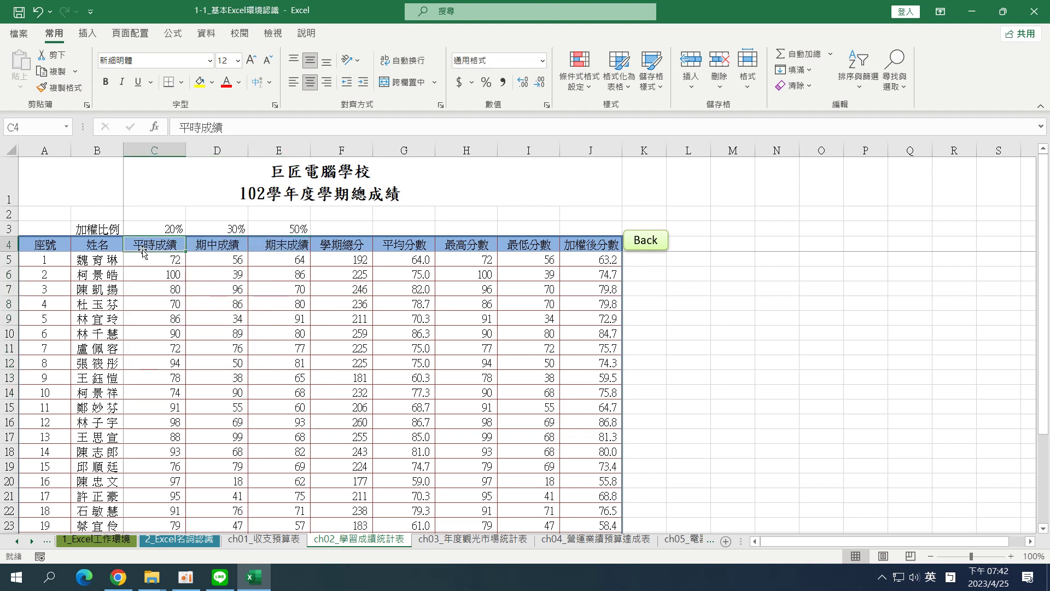
key(shift+Right)
key(shift+Right)
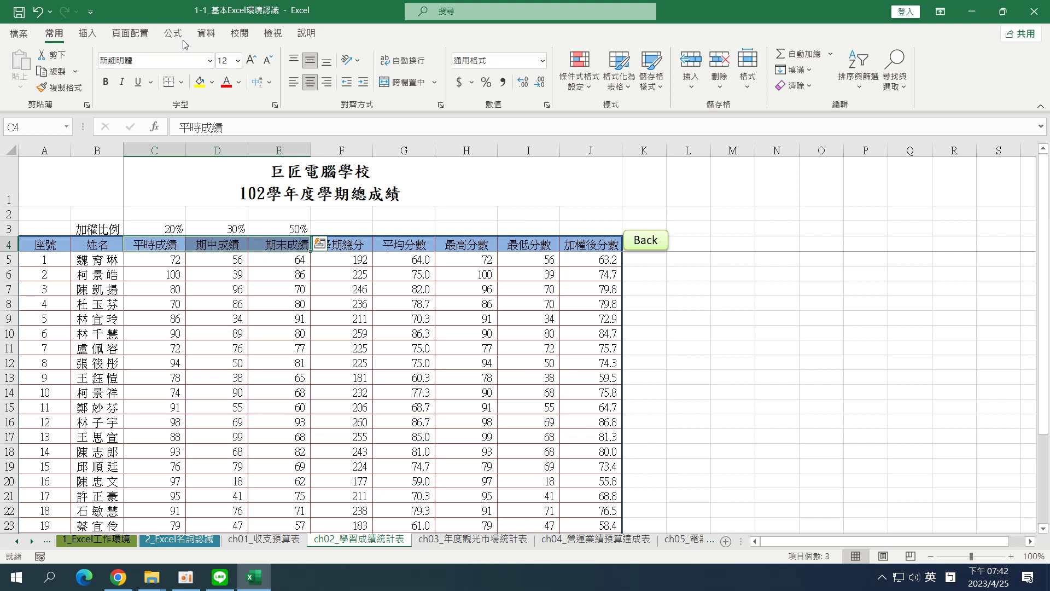
click(213, 85)
click(297, 164)
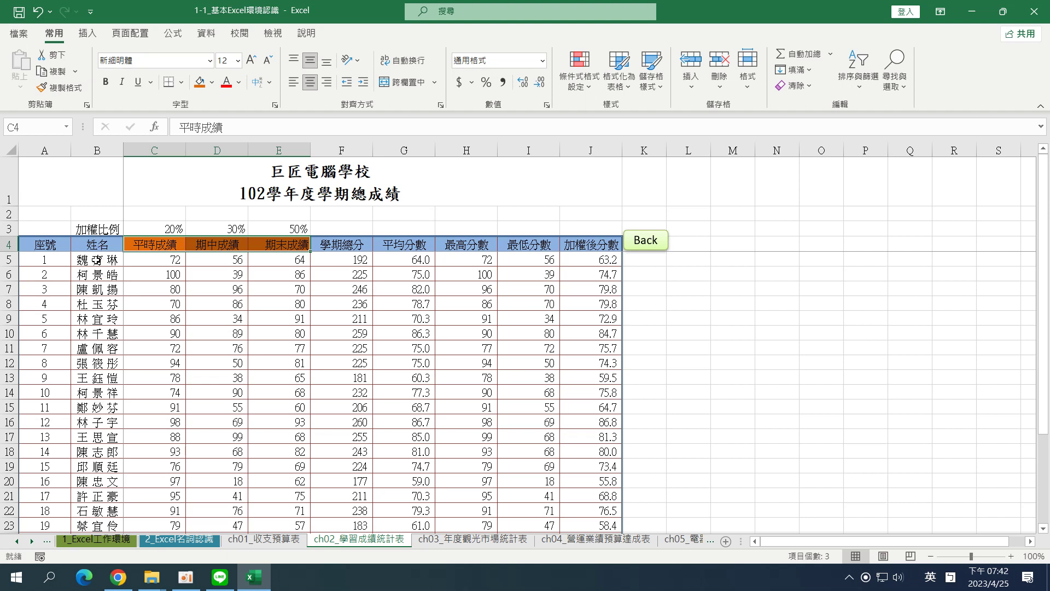
- Select the first ten student names in B5:B14, extending the range row by row
click(96, 260)
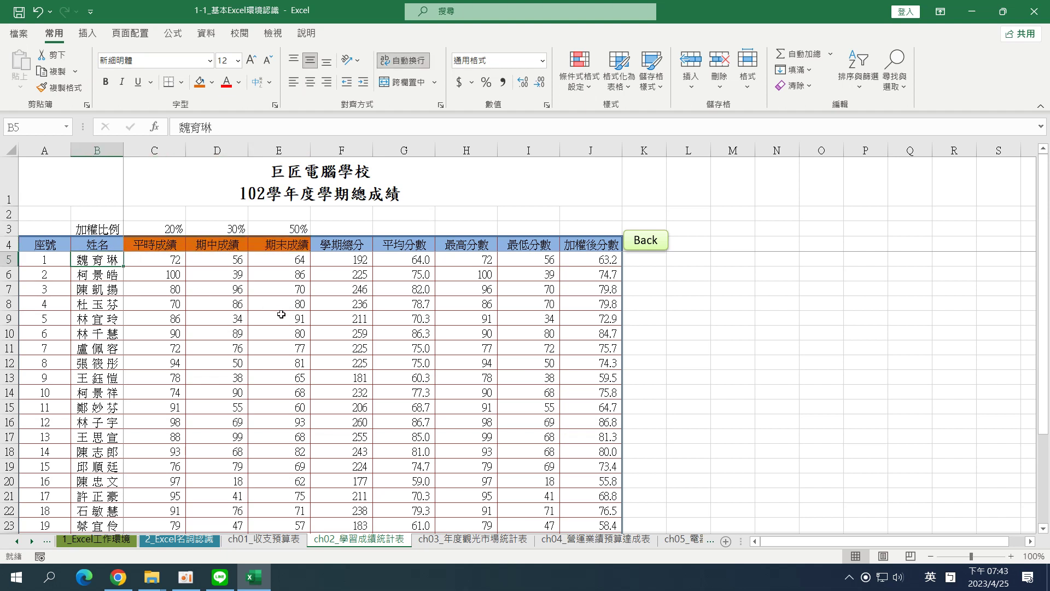
key(shift+Down)
key(shift+Down)
key(shift+Down)
key(shift+Down)
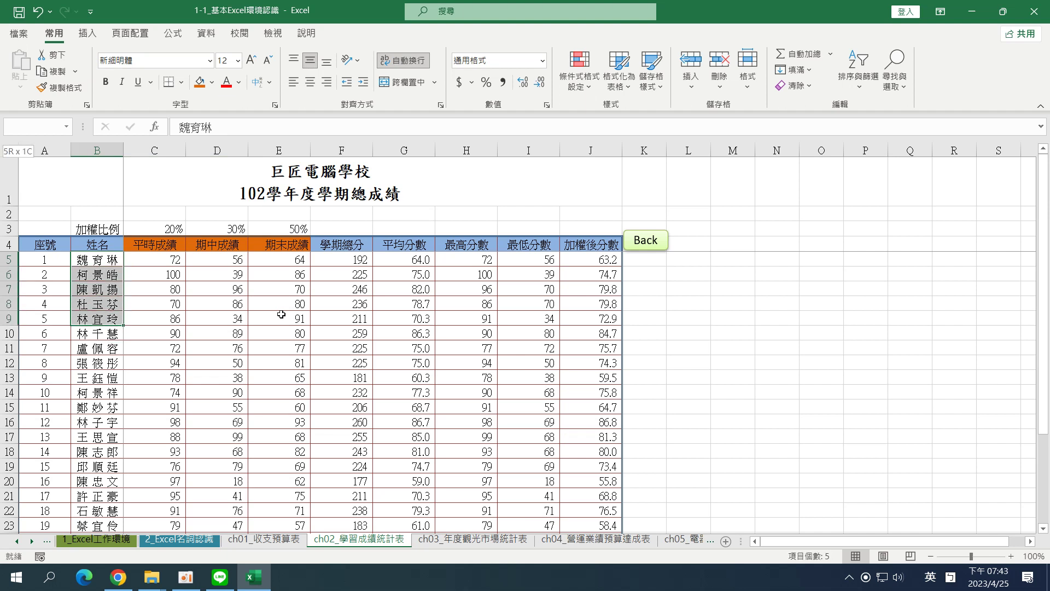
key(shift+Down)
key(shift+Down)
key(shift+Down)
key(shift+Down)
key(shift+Down)
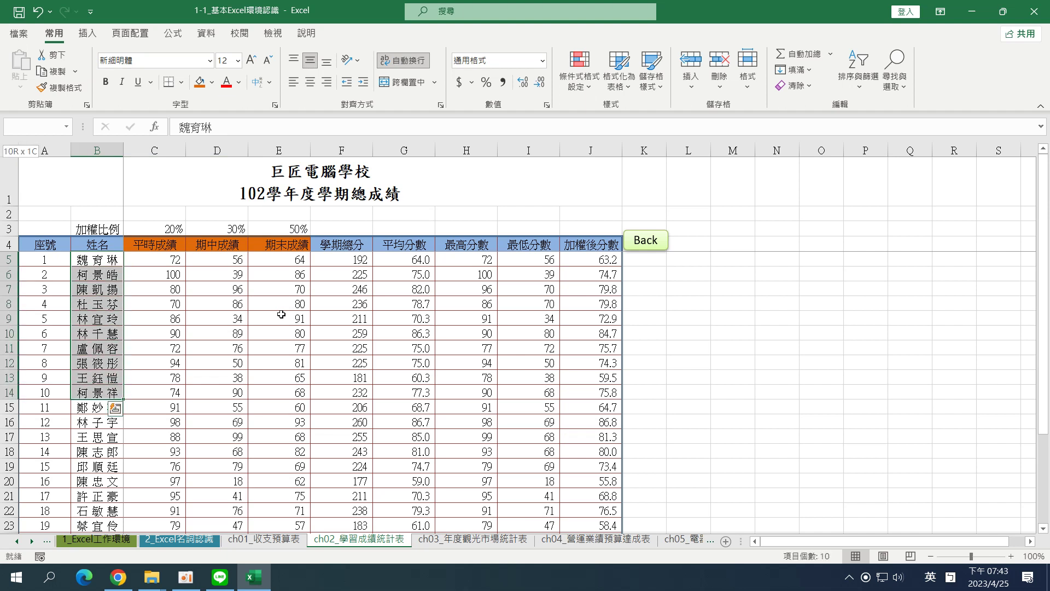
- Select all student names in B5:B25 as one continuous range from first to last cell, and release the selection
click(104, 262)
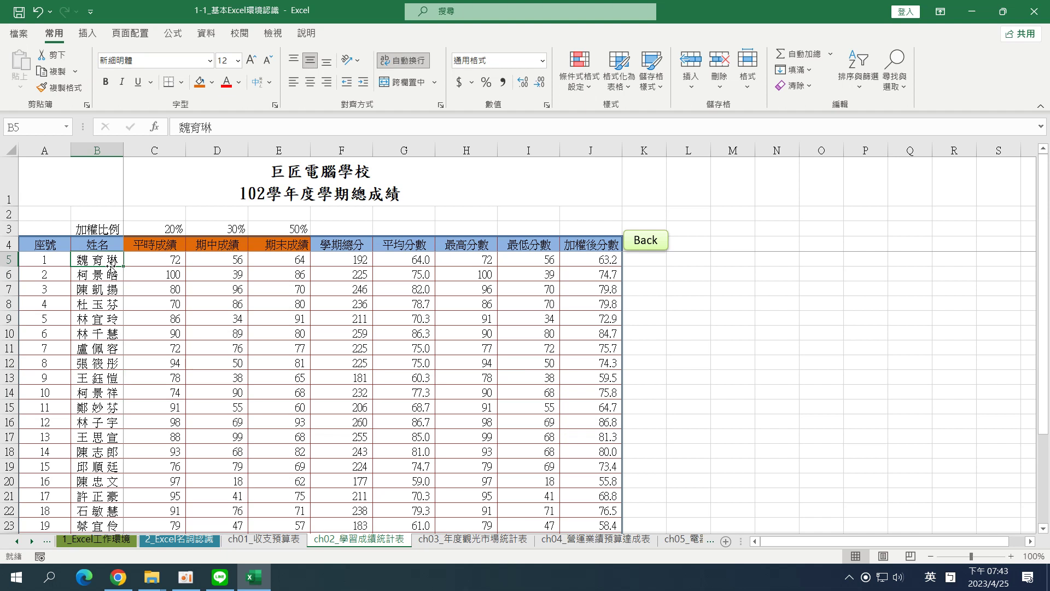
scroll(111, 265, down, 3)
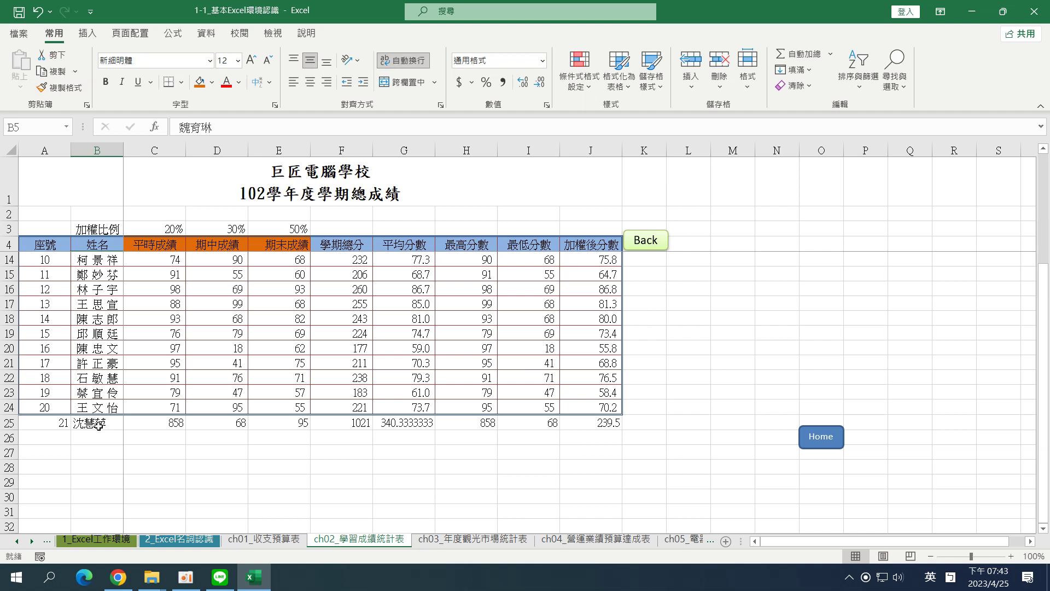
shift+click(99, 425)
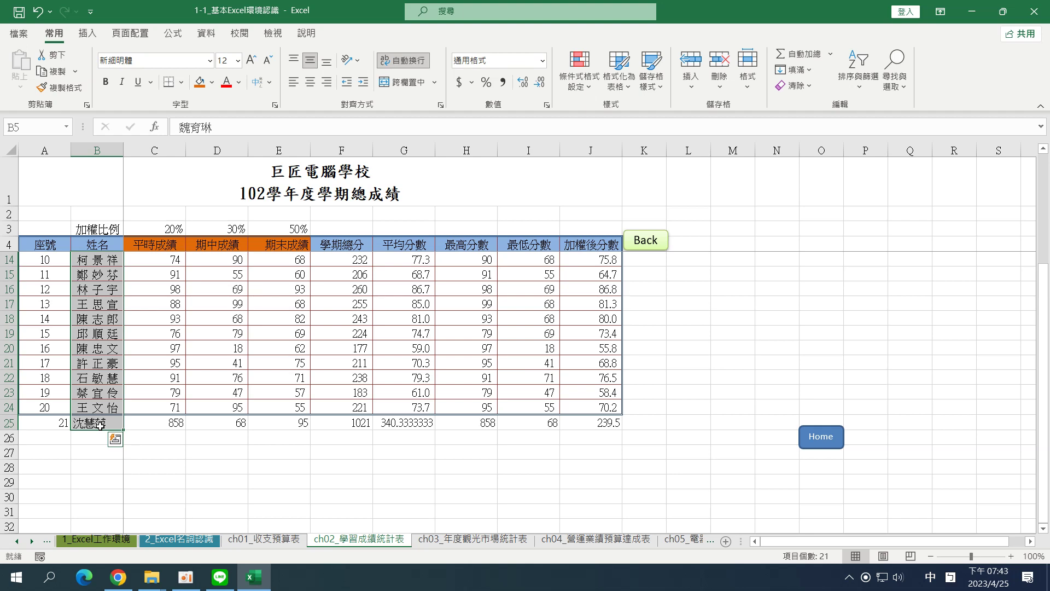
click(126, 350)
scroll(127, 339, up, 3)
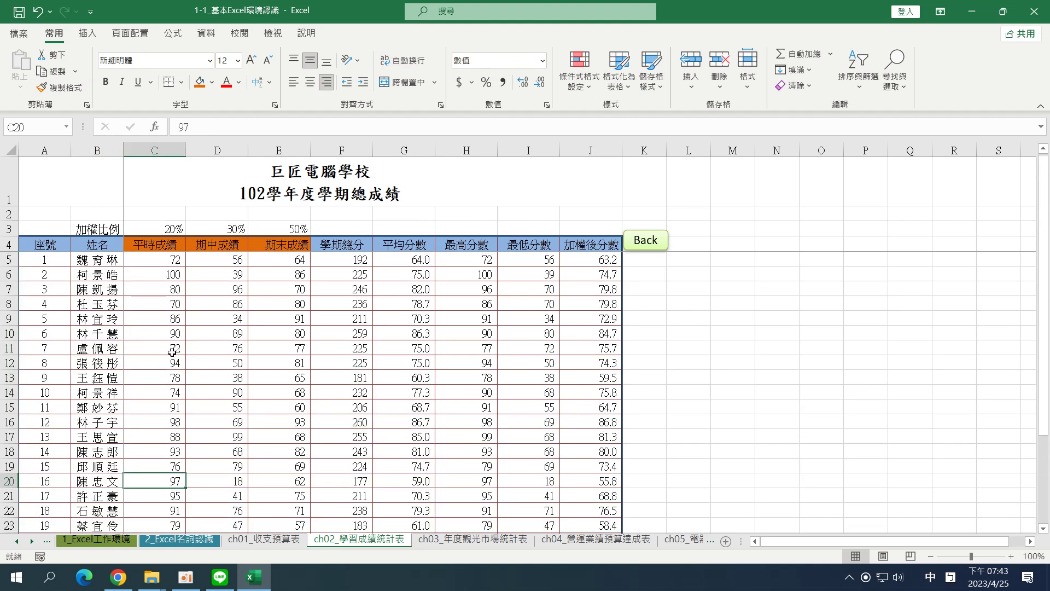
- Select all student names in B5:B25 as one continuous range, make them bold, and release the selection
click(94, 265)
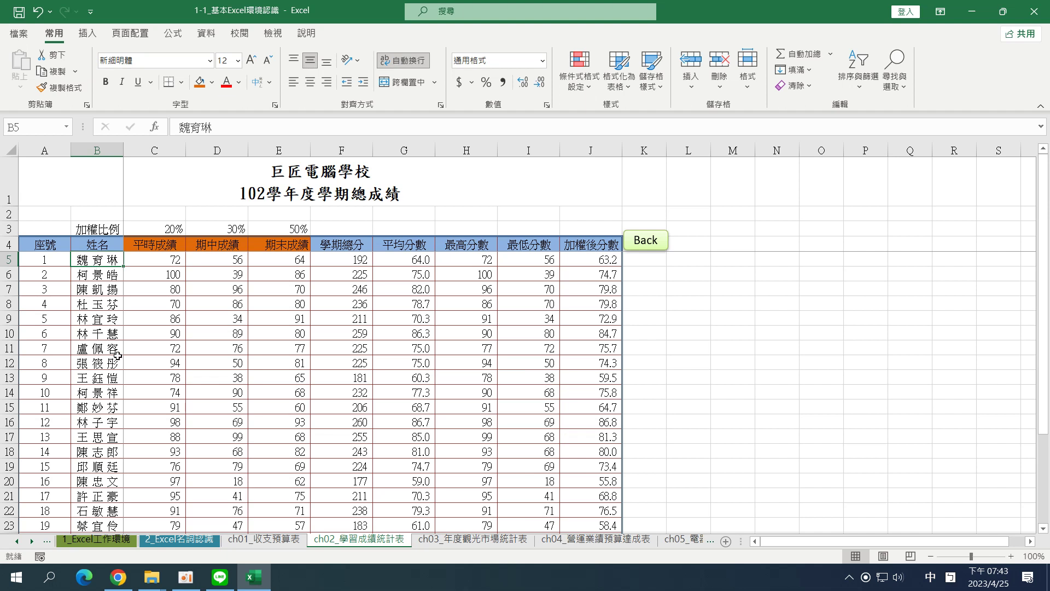
scroll(121, 343, down, 2)
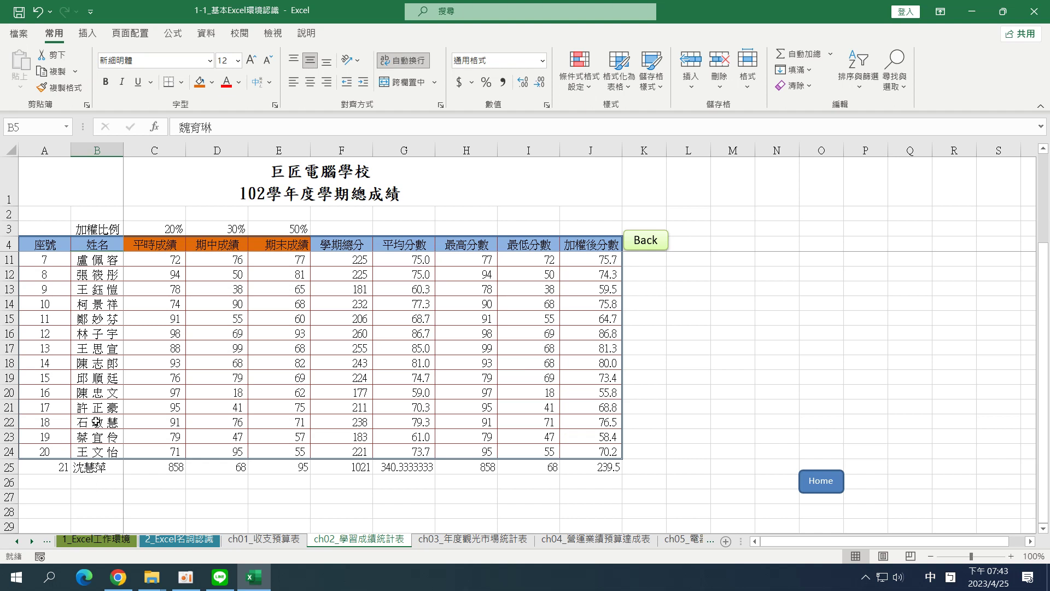
shift+click(96, 468)
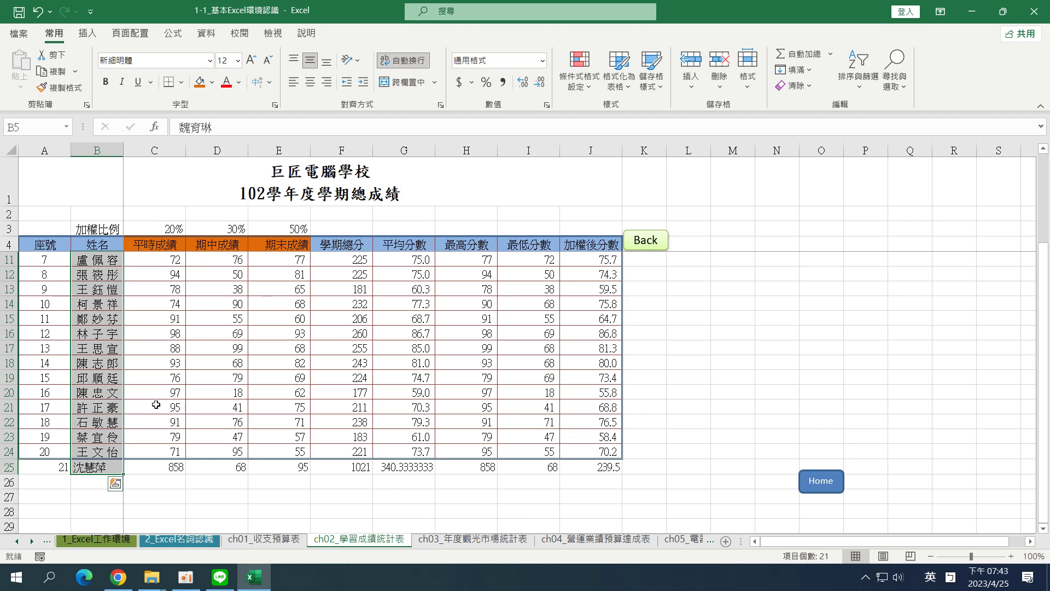
click(106, 82)
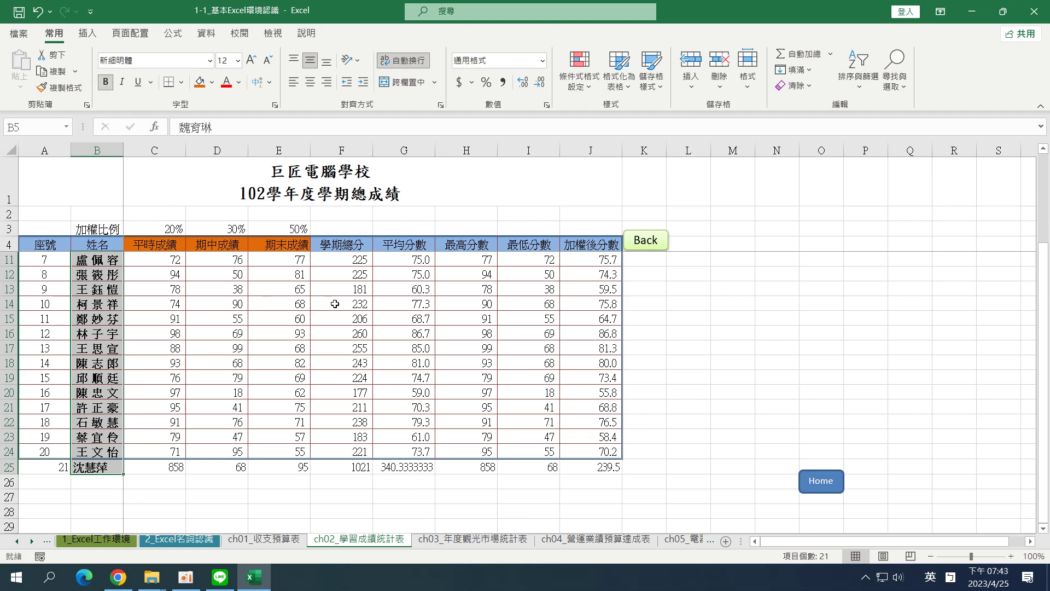
scroll(284, 338, up, 2)
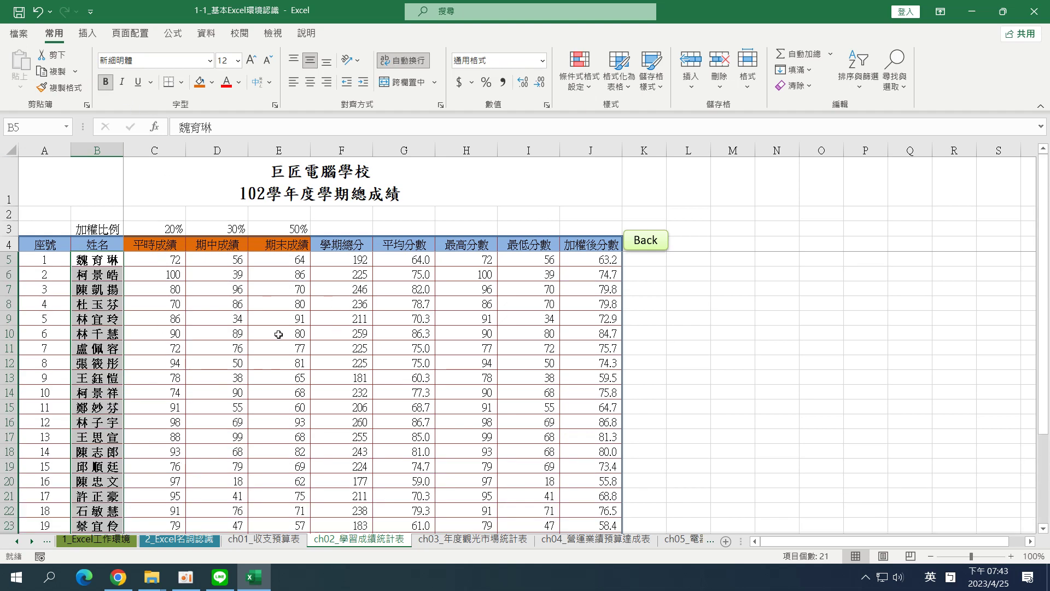
click(350, 338)
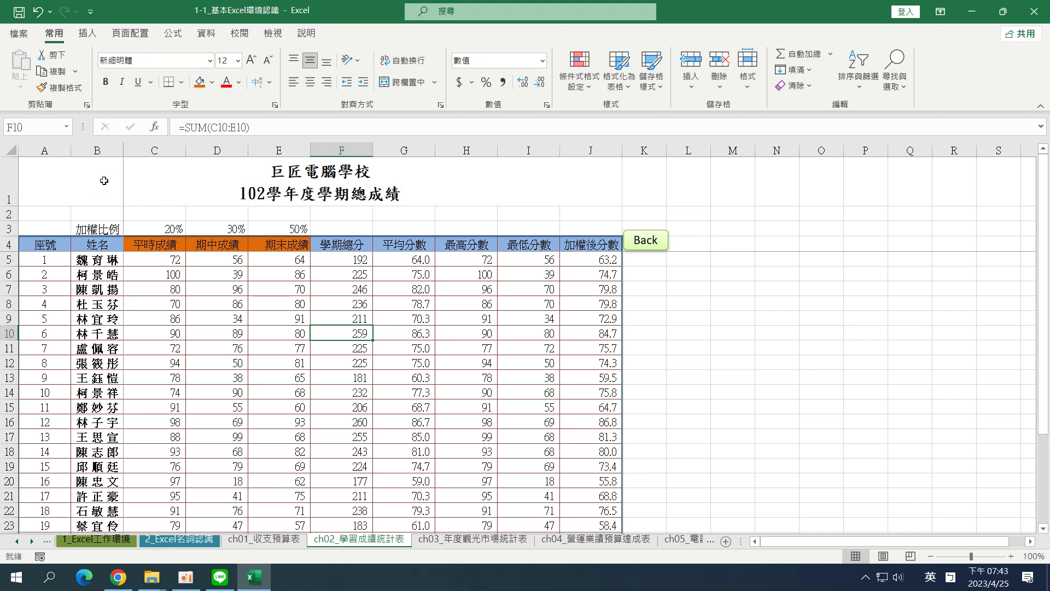
- Select the student names from B5 down to the last filled cell of the column in one jump
click(87, 261)
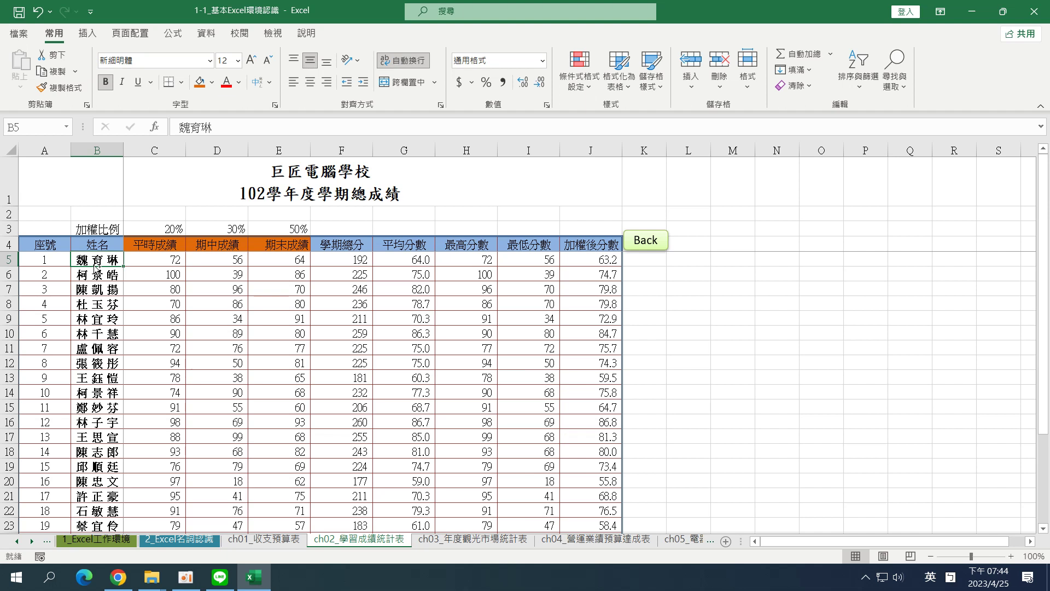
key(ctrl+shift+Down)
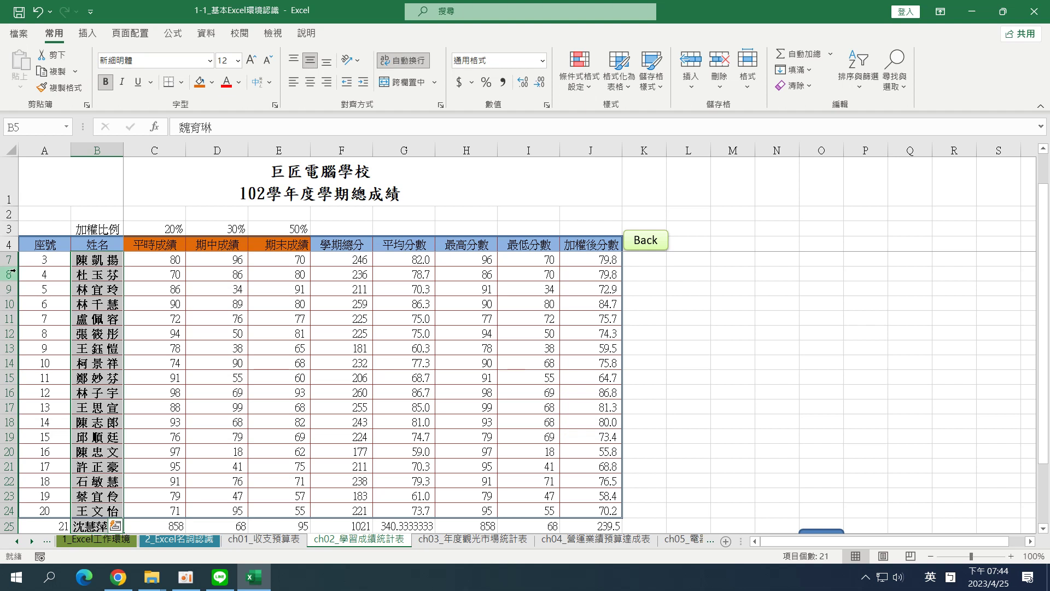
scroll(169, 360, up, 1)
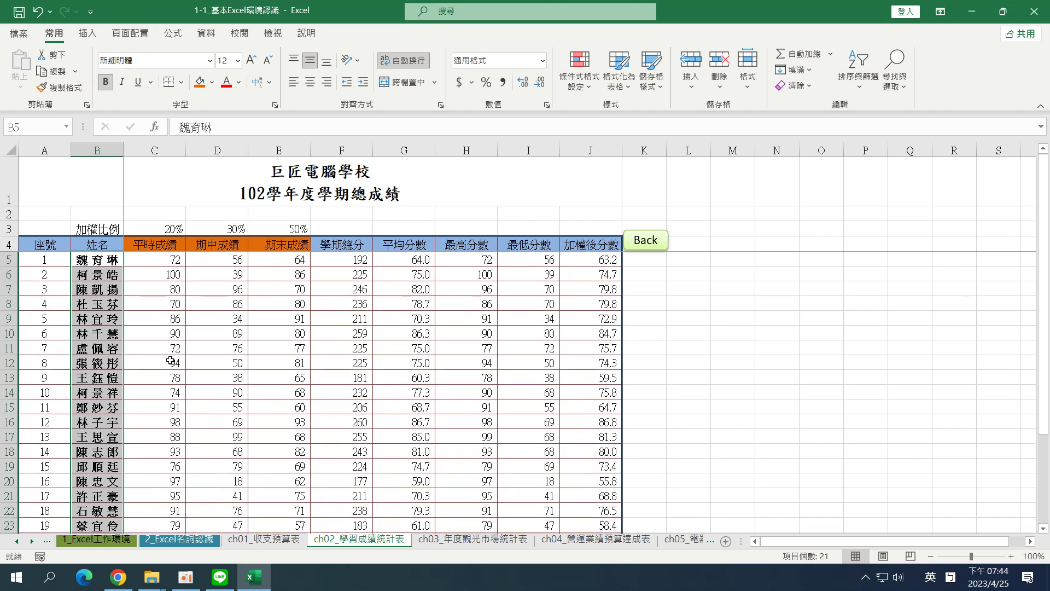
- Select the name column with its header, B4:B25, set its font colour to standard purple, and release the selection
click(91, 244)
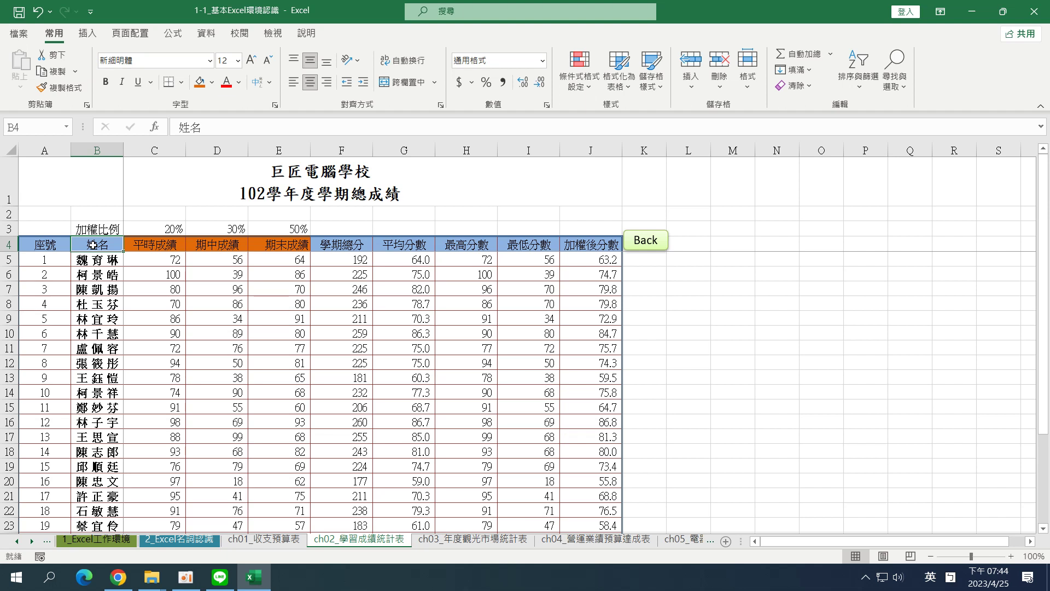
key(ctrl+shift+Down)
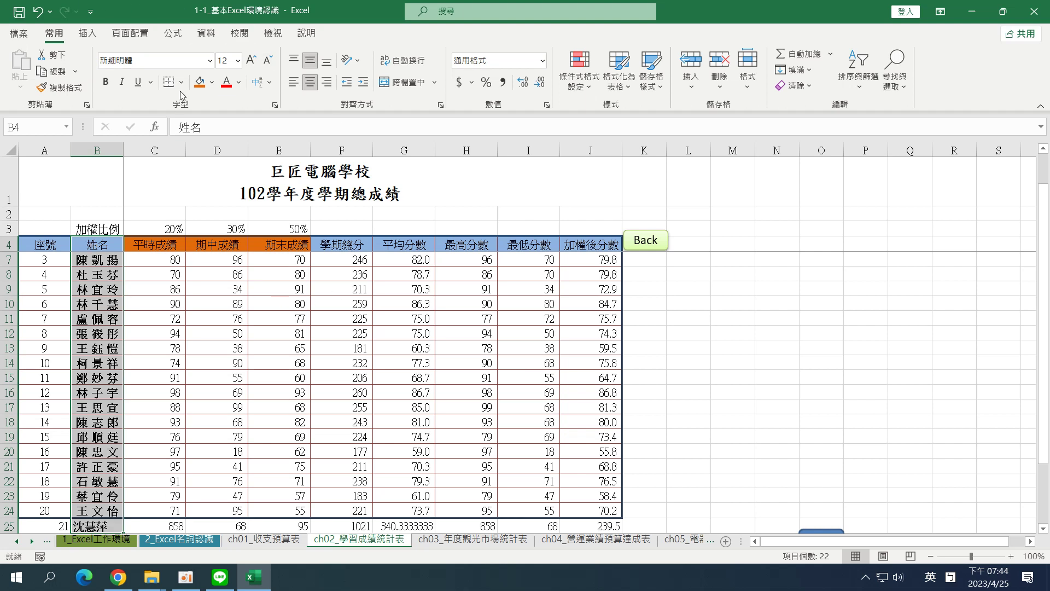
click(212, 82)
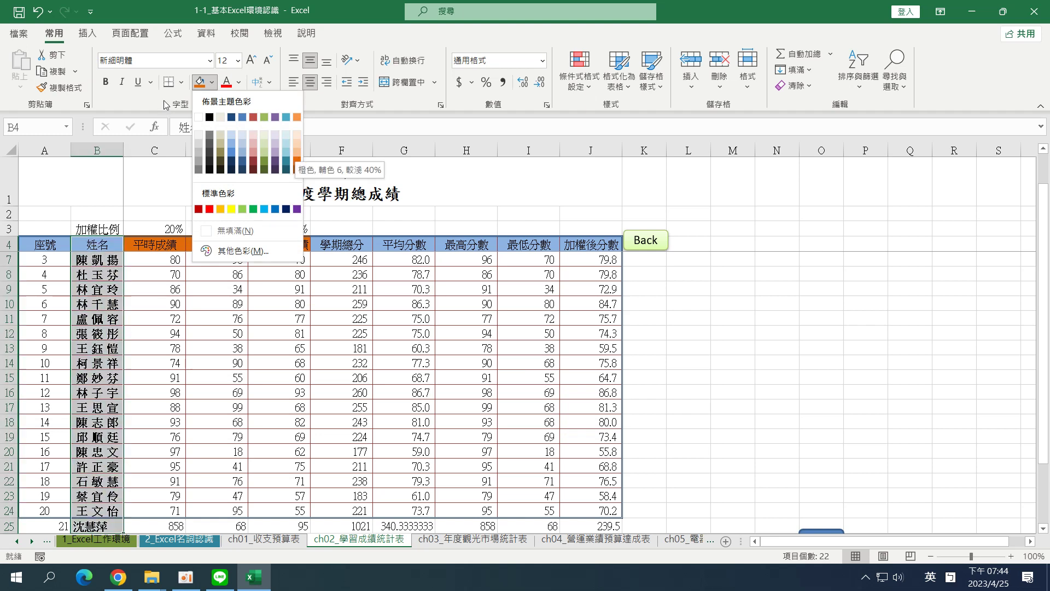
click(239, 82)
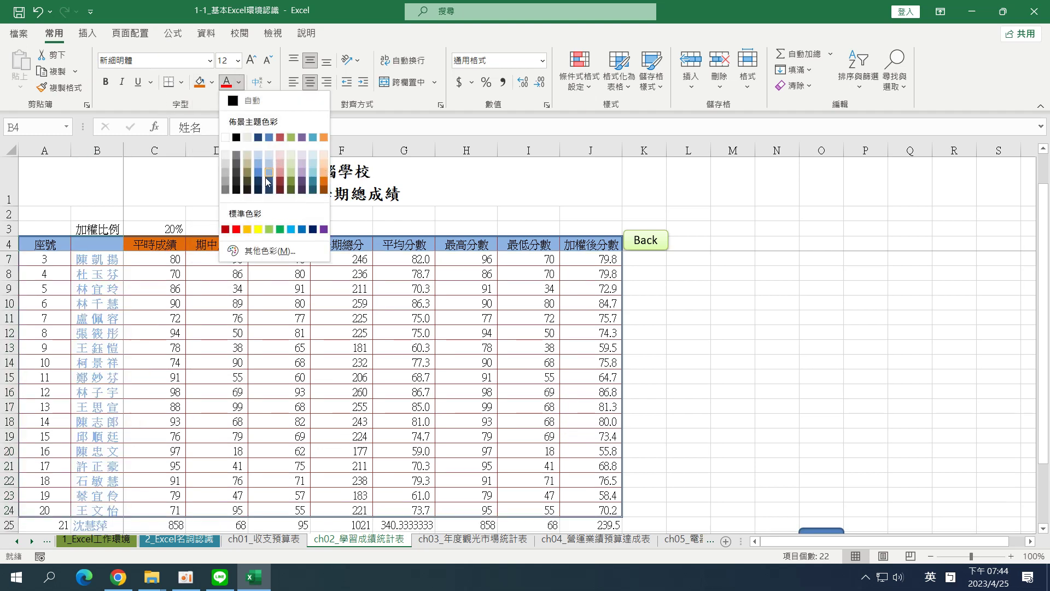
click(323, 229)
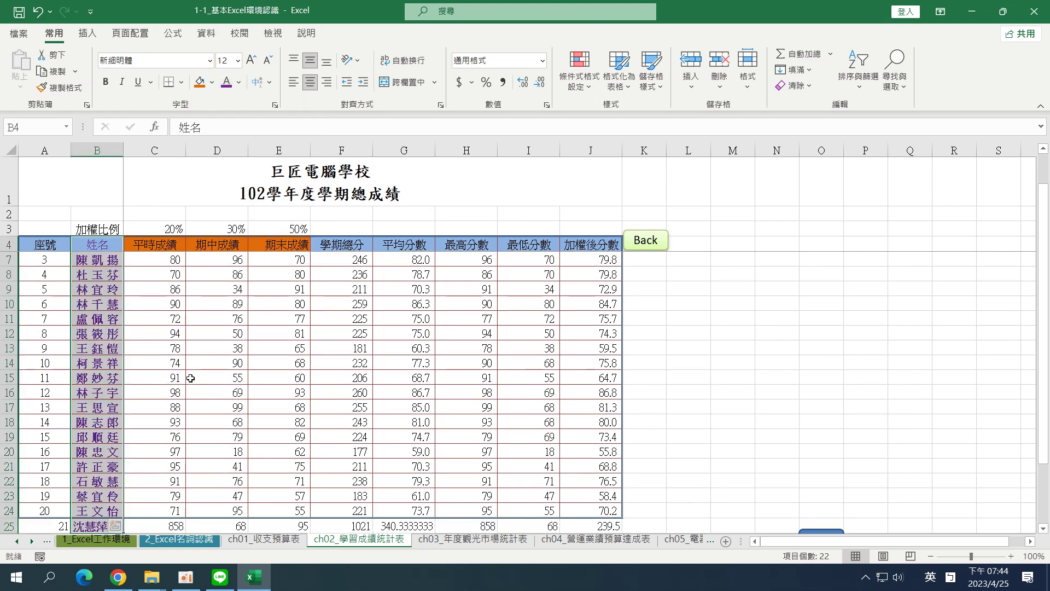
scroll(207, 391, up, 1)
click(197, 348)
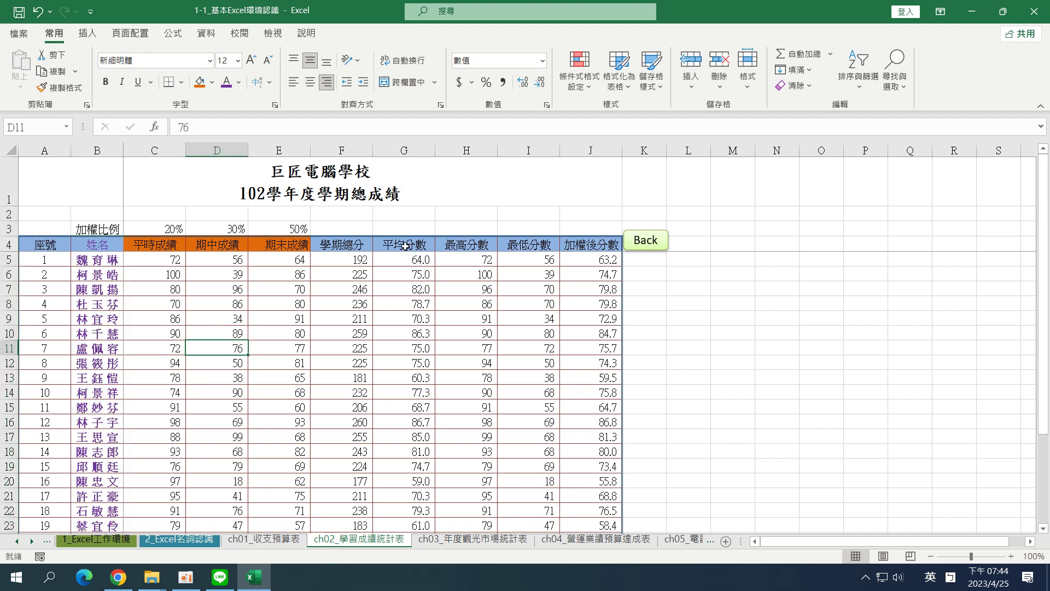
- Select the three score headers C4:E4 by extending the range cell by cell from C4
click(151, 245)
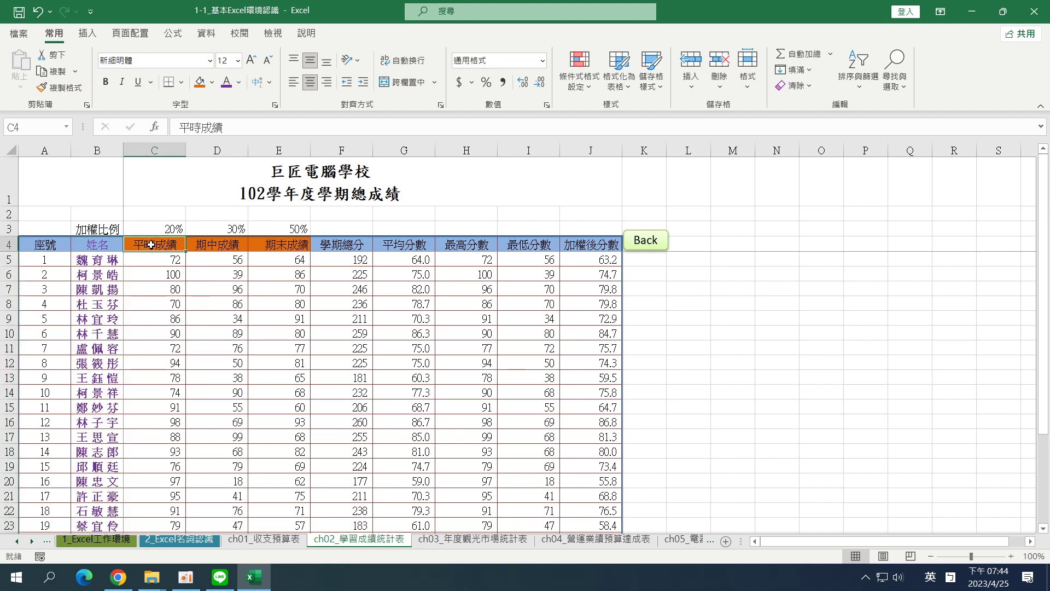
key(shift+Right)
key(shift+Right)
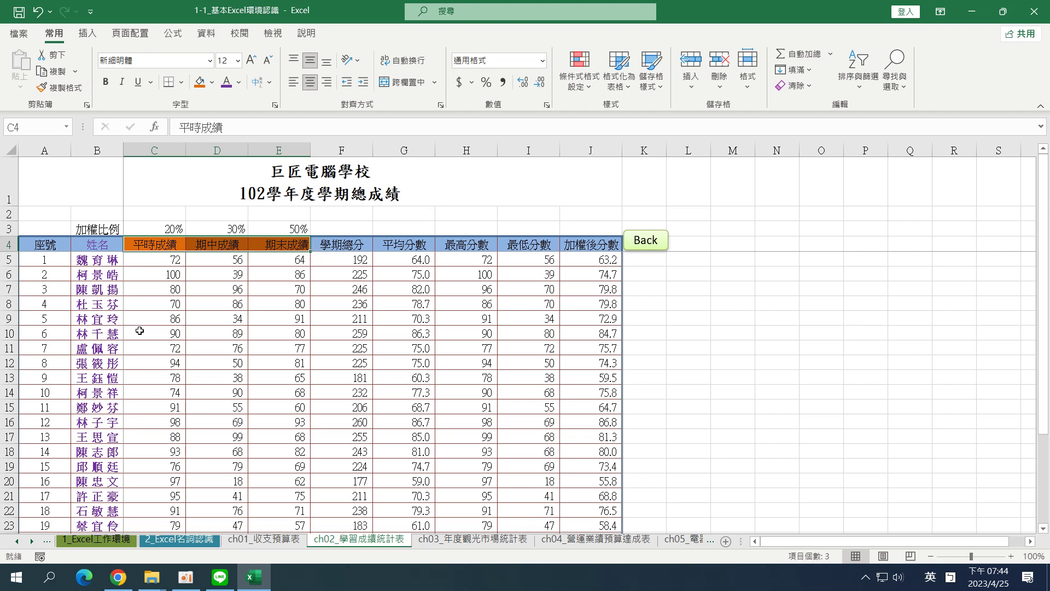
- Try italic formatting on all student names in B5:B25 and undo it
click(91, 257)
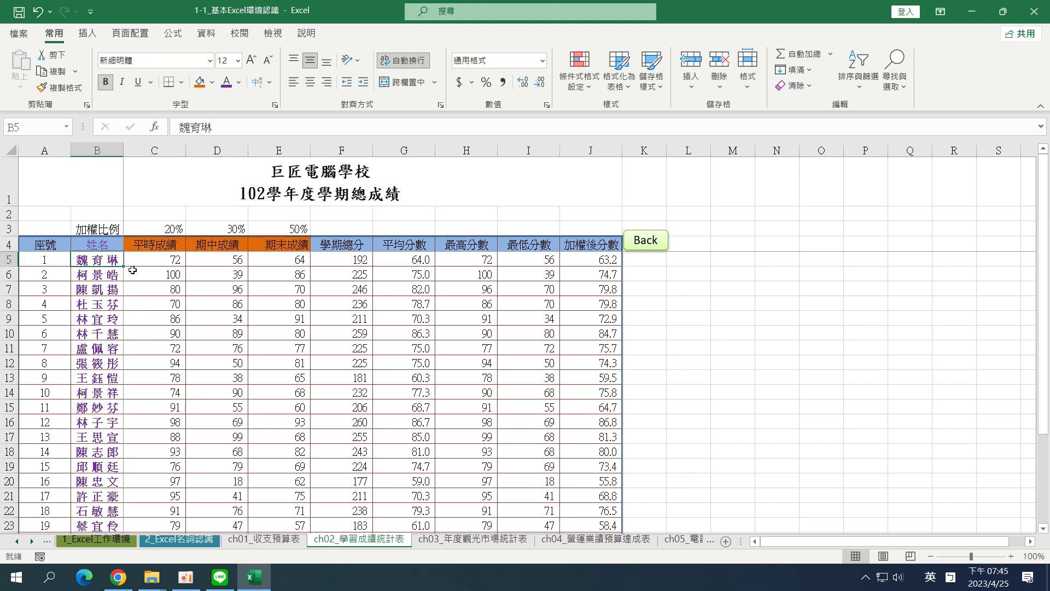
scroll(135, 272, down, 2)
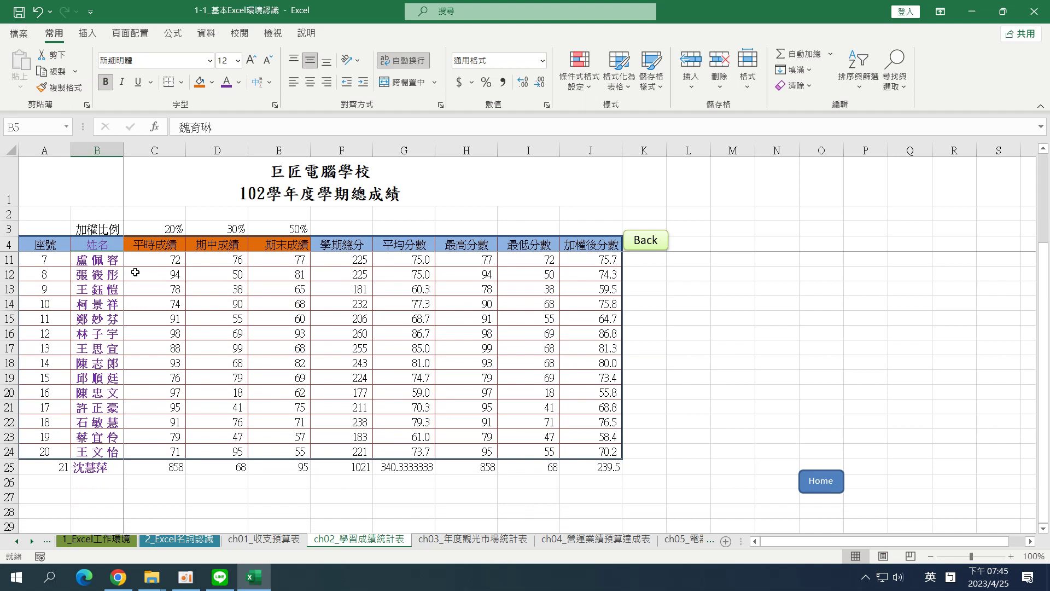
shift+click(89, 468)
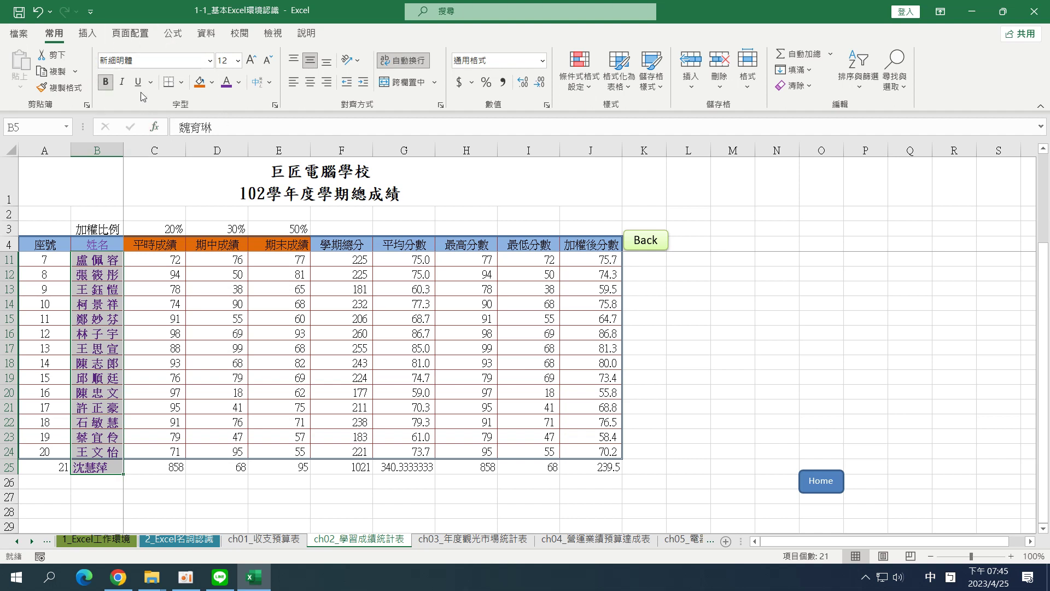
click(122, 81)
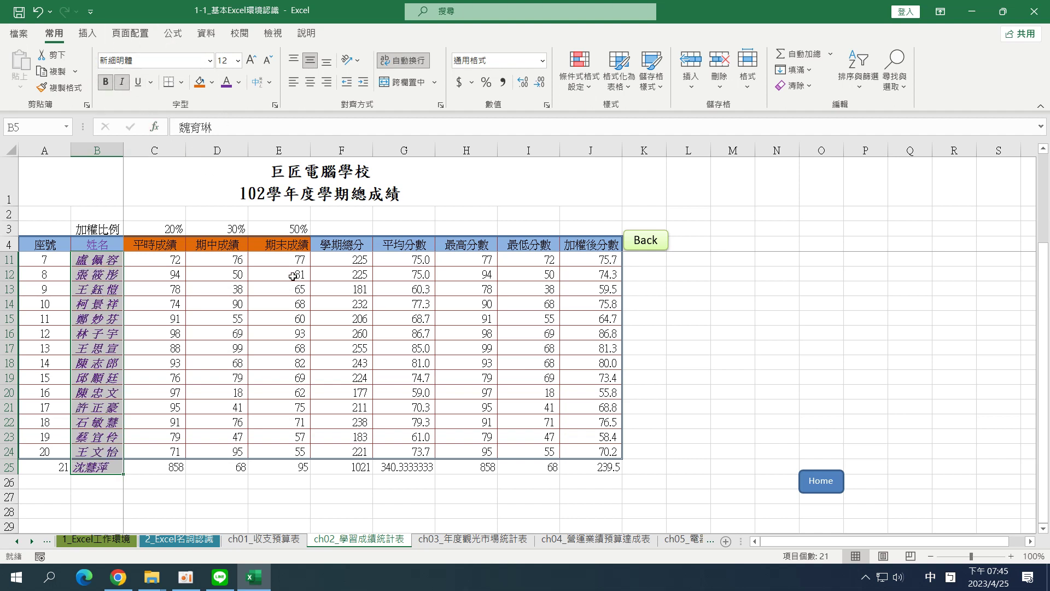
key(ctrl+z)
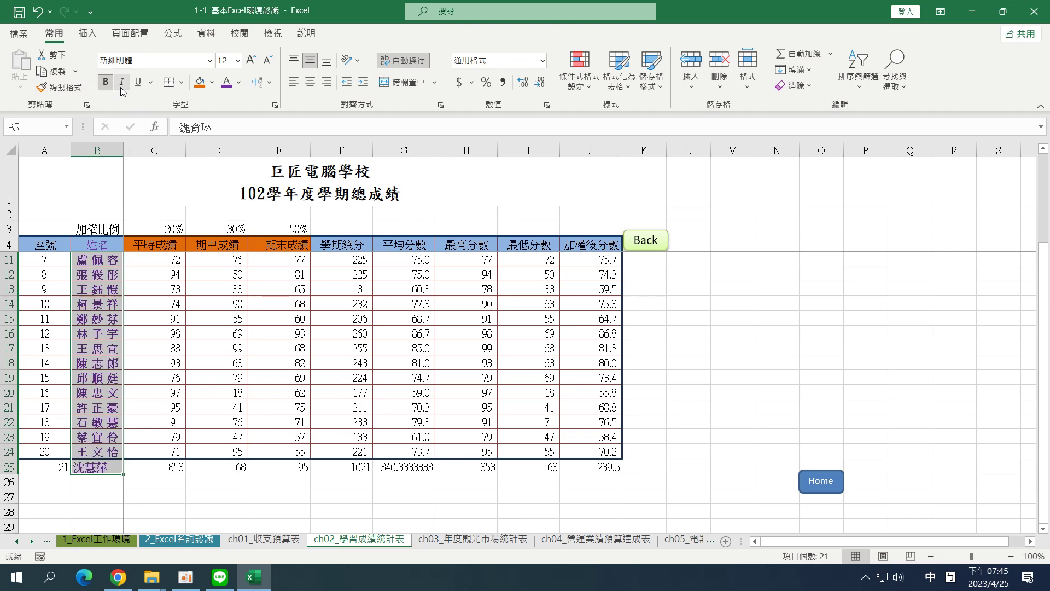
- Select the name header and all names below it in B4:B25, apply bold formatting, and release the selection
scroll(210, 258, up, 2)
click(102, 247)
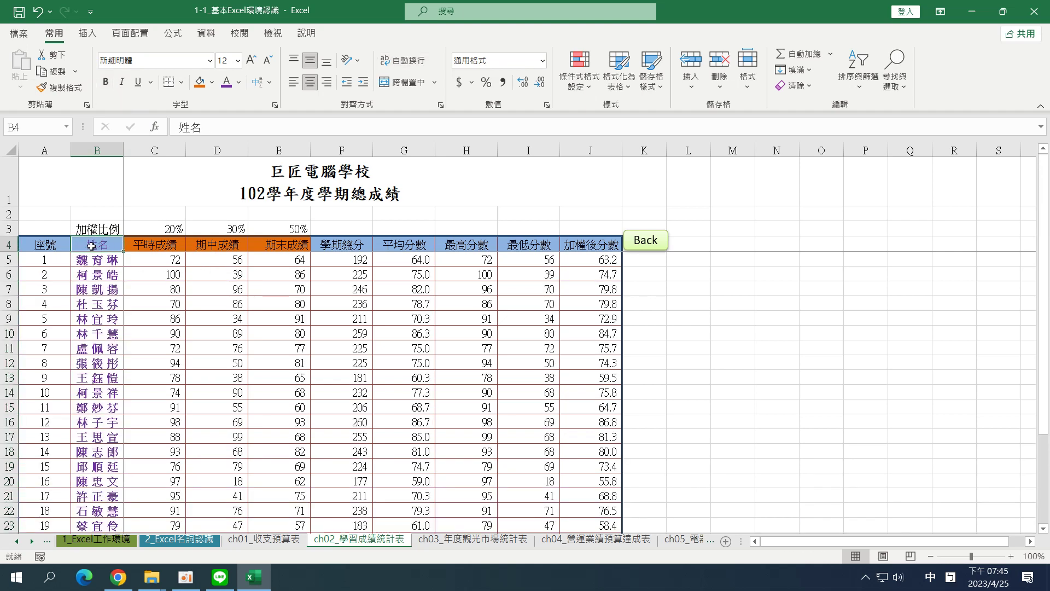
key(ctrl+shift+Down)
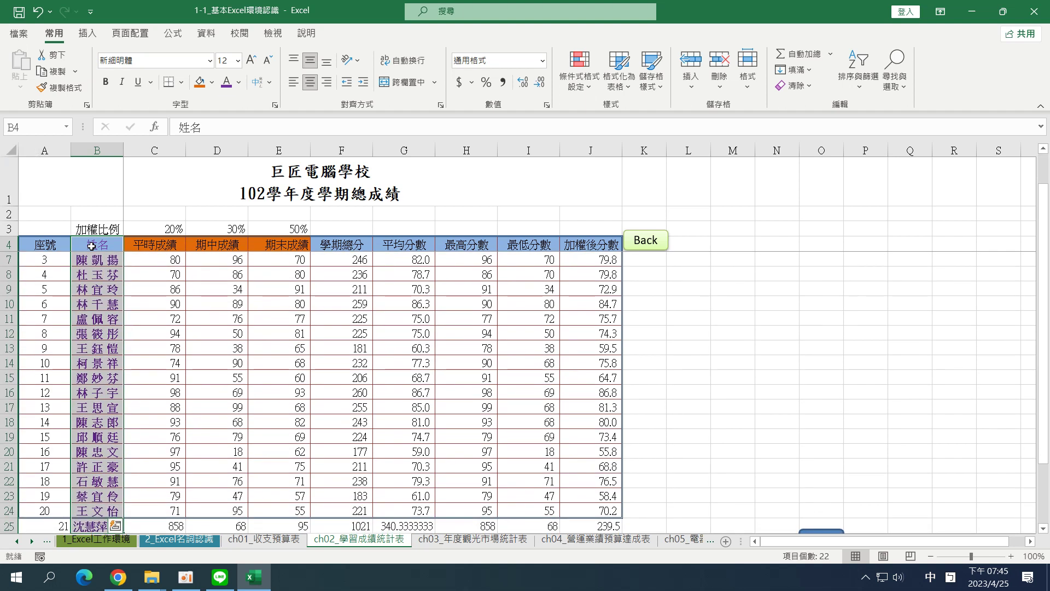
click(108, 83)
click(169, 386)
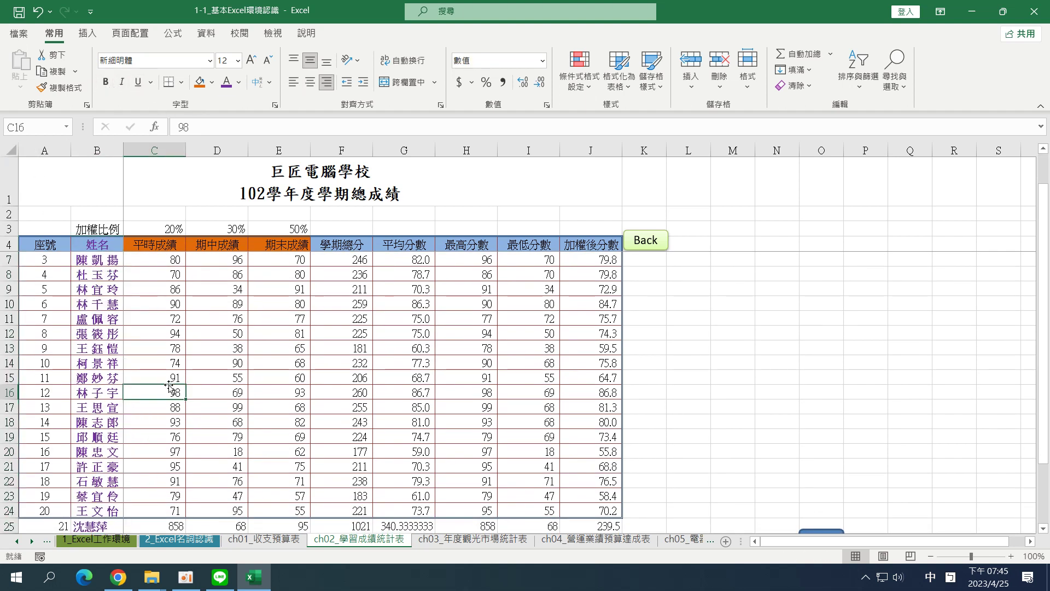